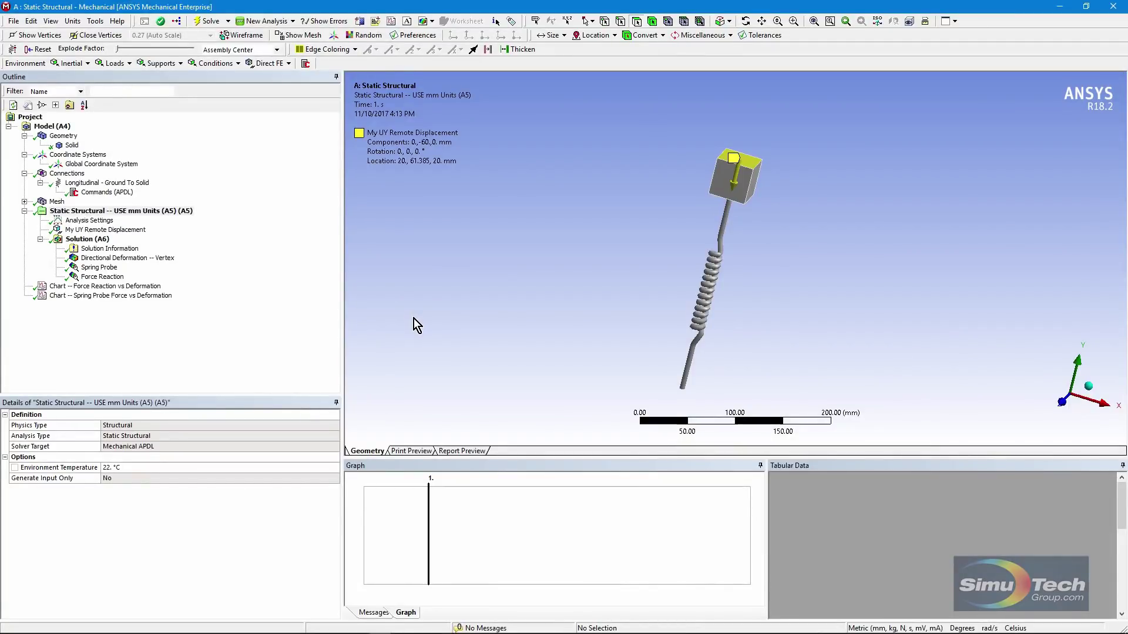
- Orbit the spring model, then review the Solid, Mesh, Connections and Longitudinal spring details
mouse_move(679, 292)
middle_down()
mouse_move(739, 232)
mouse_move(675, 311)
middle_up()
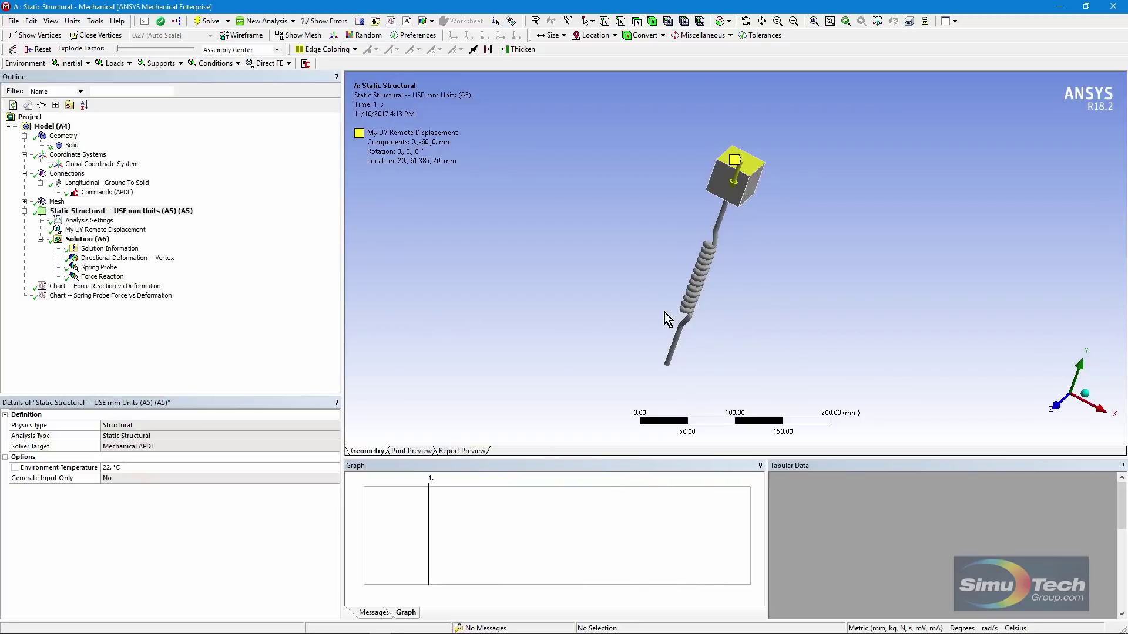
middle_drag(659, 325, 740, 248)
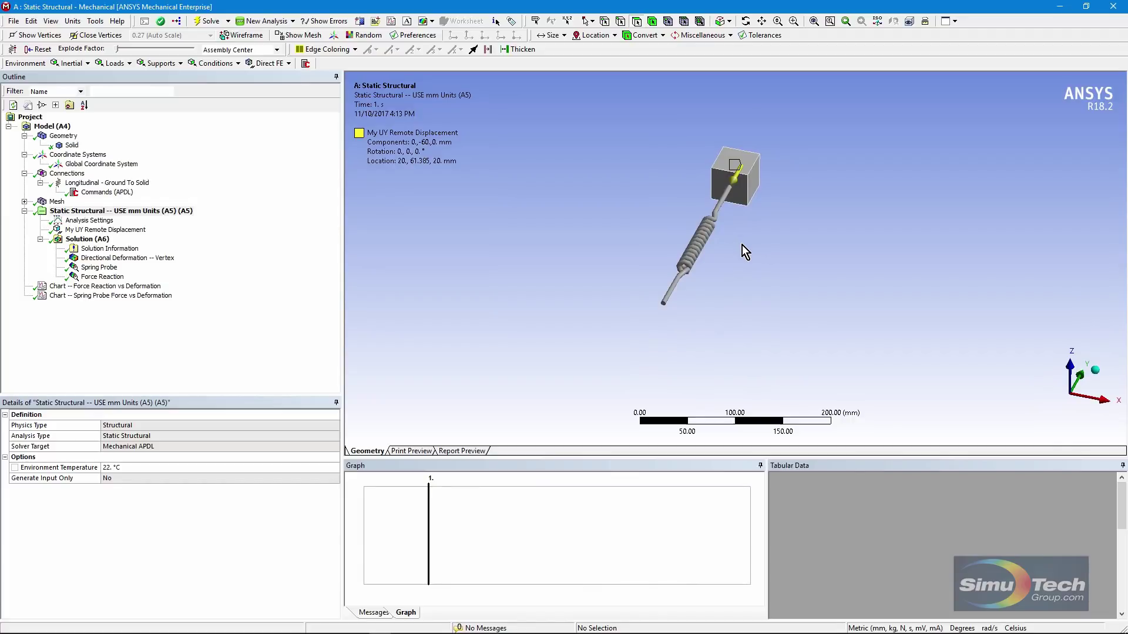
middle_drag(741, 245, 724, 269)
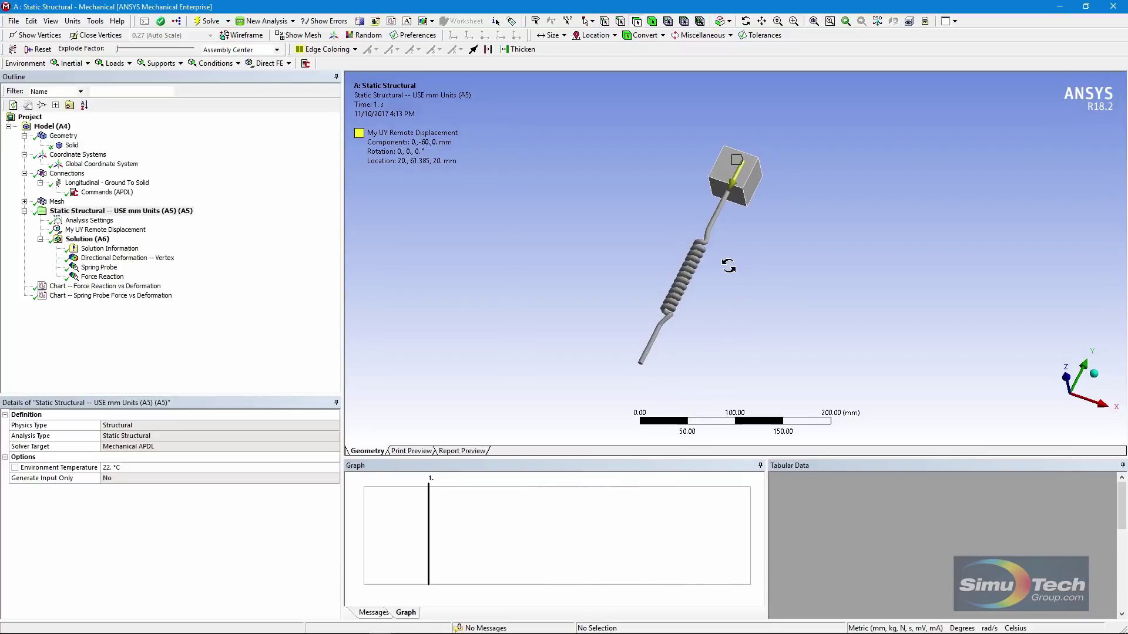
mouse_move(727, 266)
middle_down()
mouse_move(712, 293)
mouse_move(687, 304)
middle_up()
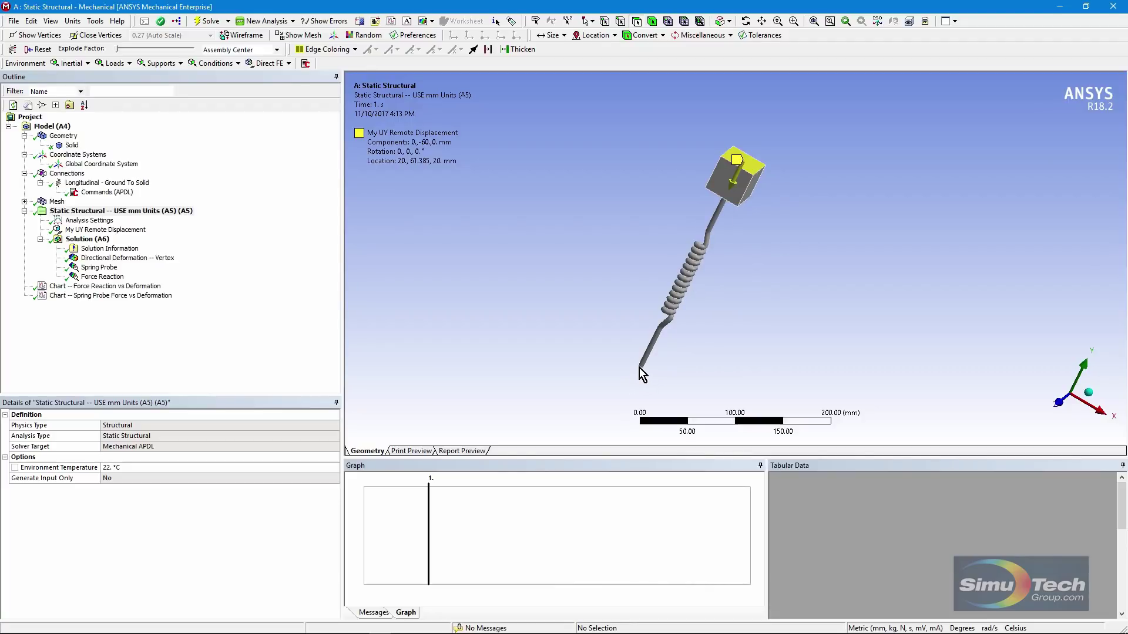
click(72, 145)
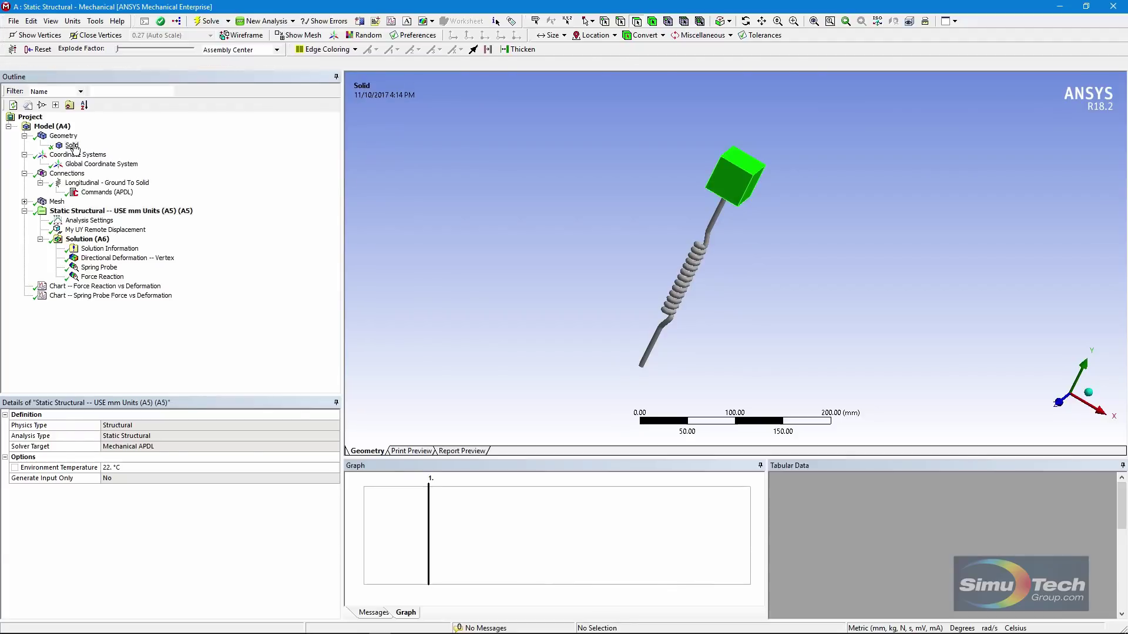
click(59, 202)
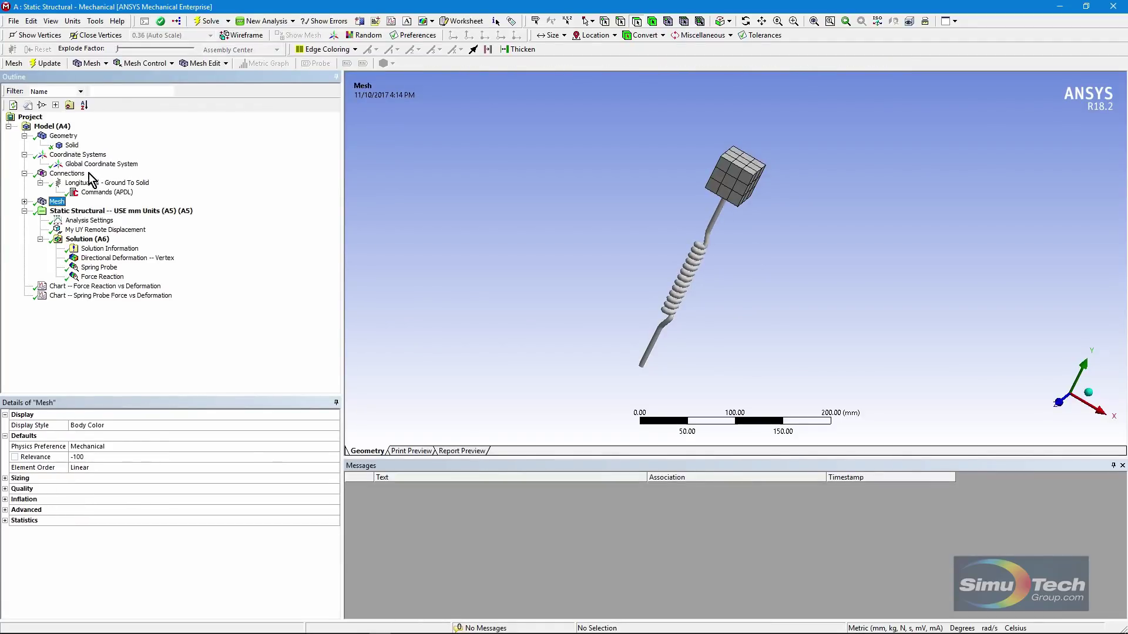
click(68, 173)
click(92, 183)
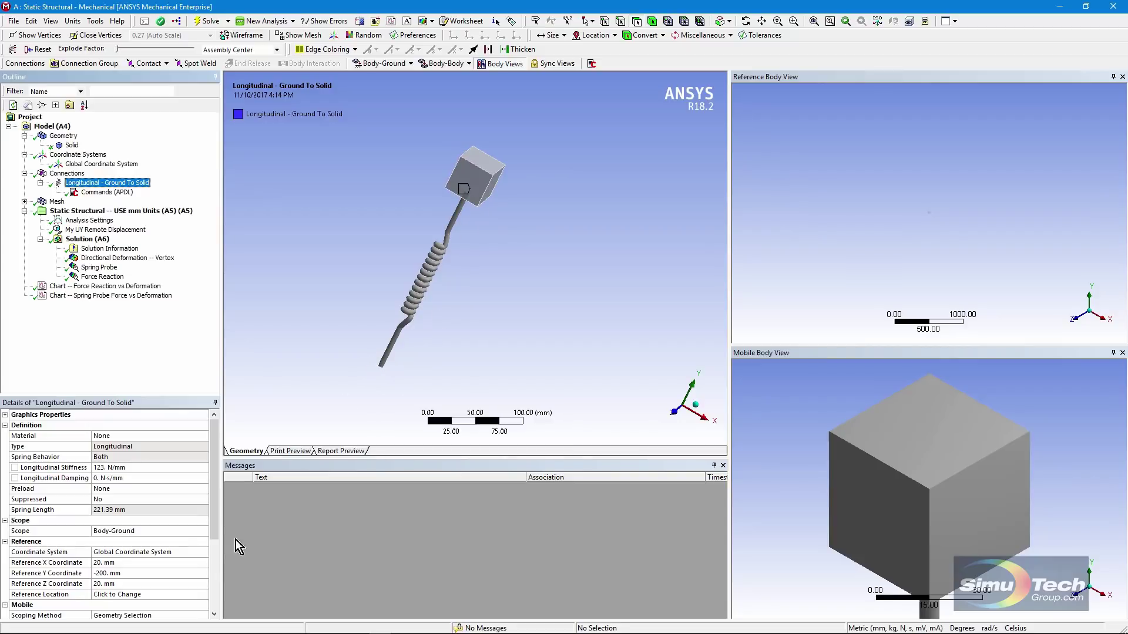
drag(215, 503, 214, 531)
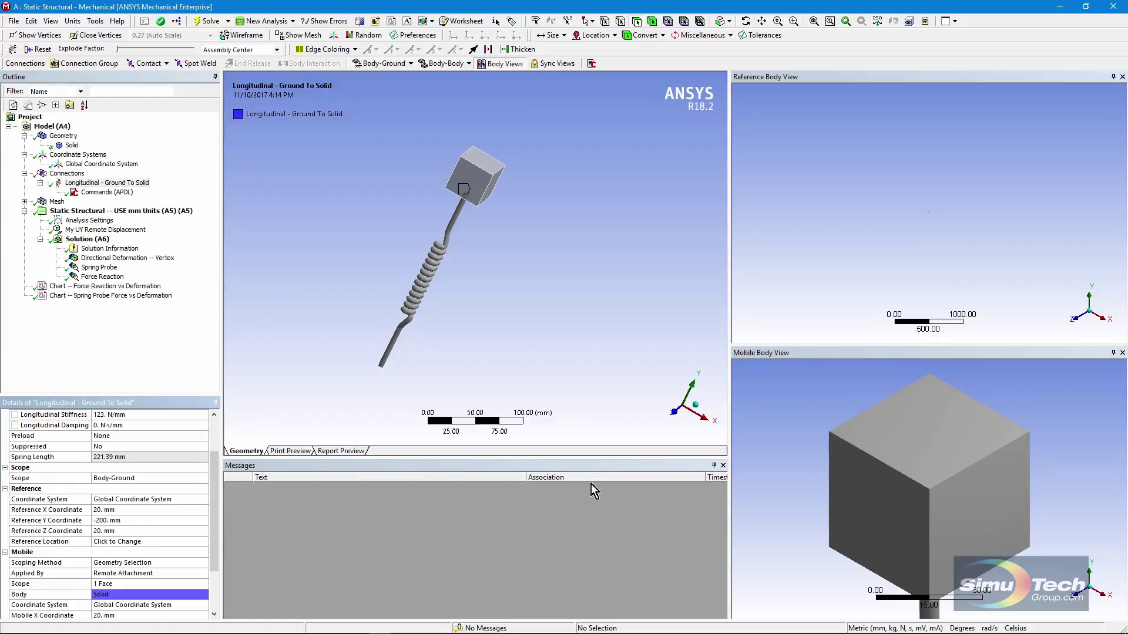
- Reorient the view and display the Directional Deformation -- Vertex result
click(695, 395)
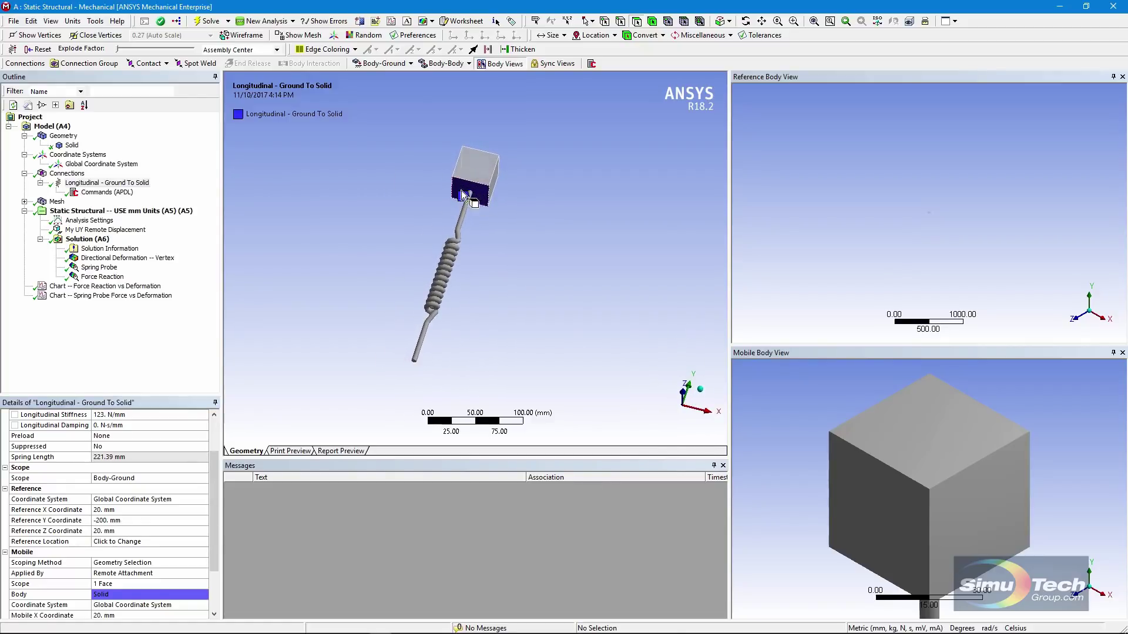
middle_drag(496, 216, 493, 309)
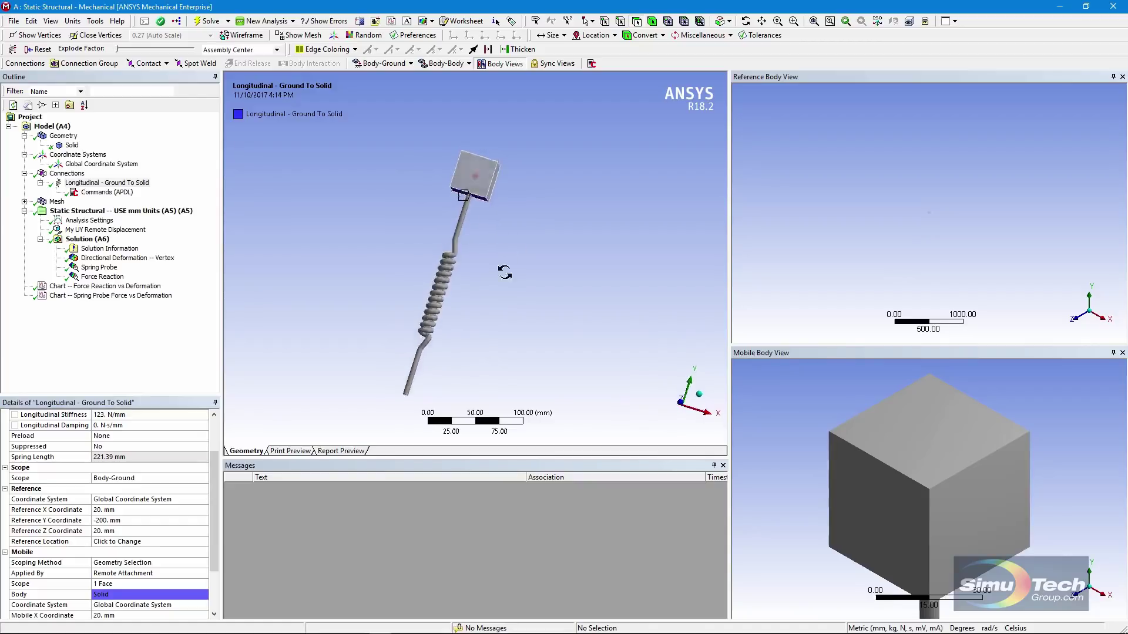
click(111, 259)
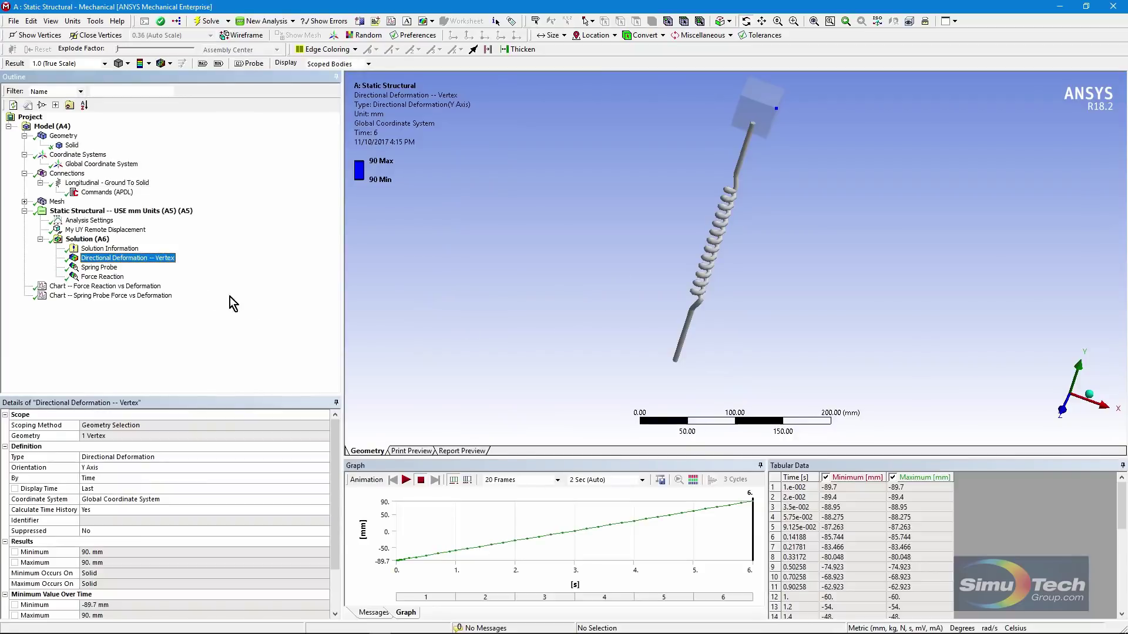
- Inspect the My UY Remote Displacement load from several angles, then show the six-step Analysis Settings
click(104, 229)
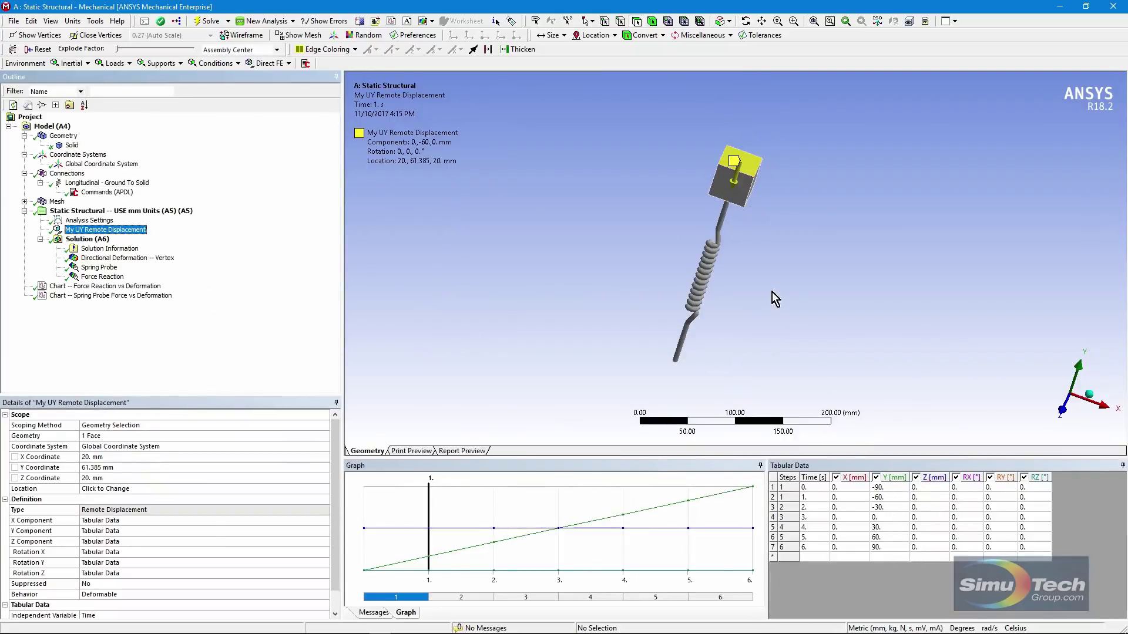
middle_drag(773, 298, 624, 340)
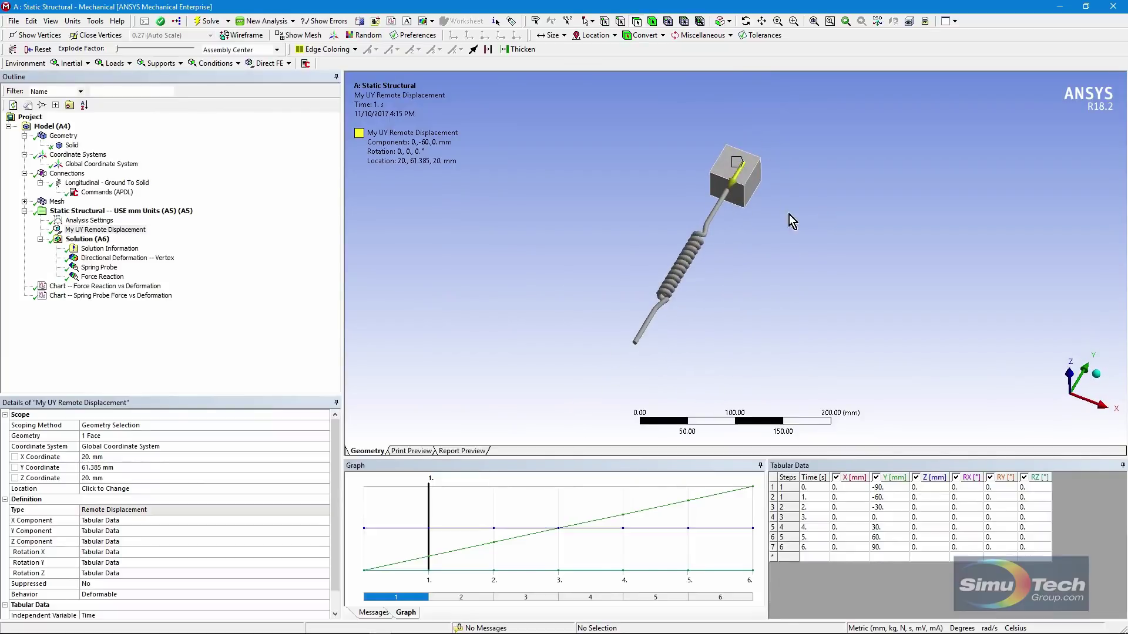
middle_drag(789, 215, 756, 281)
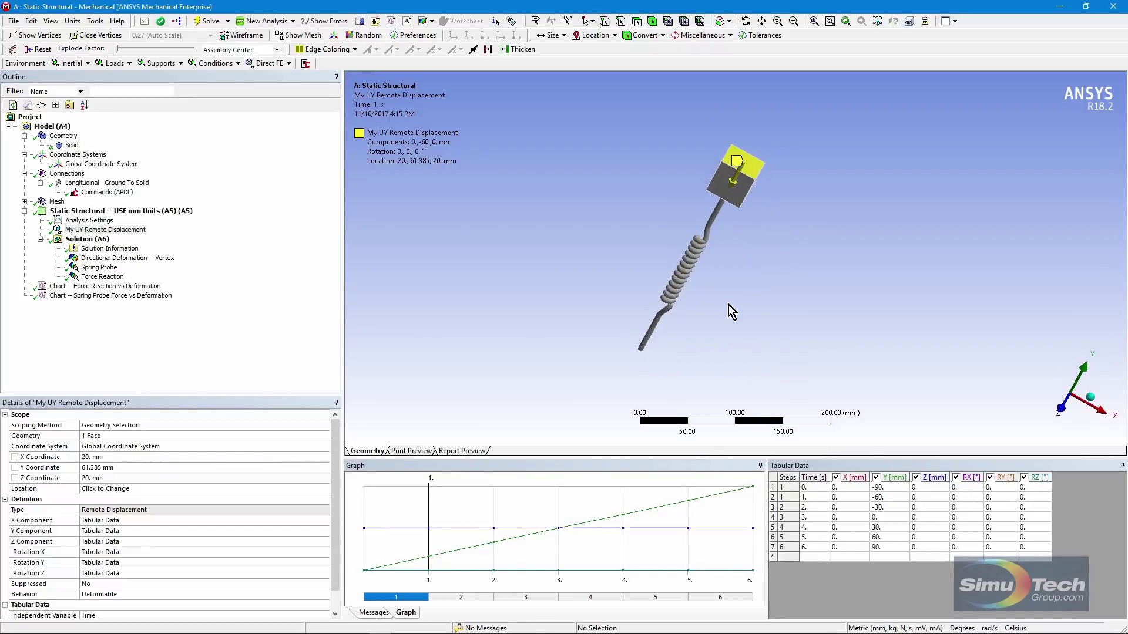
middle_drag(729, 305, 755, 300)
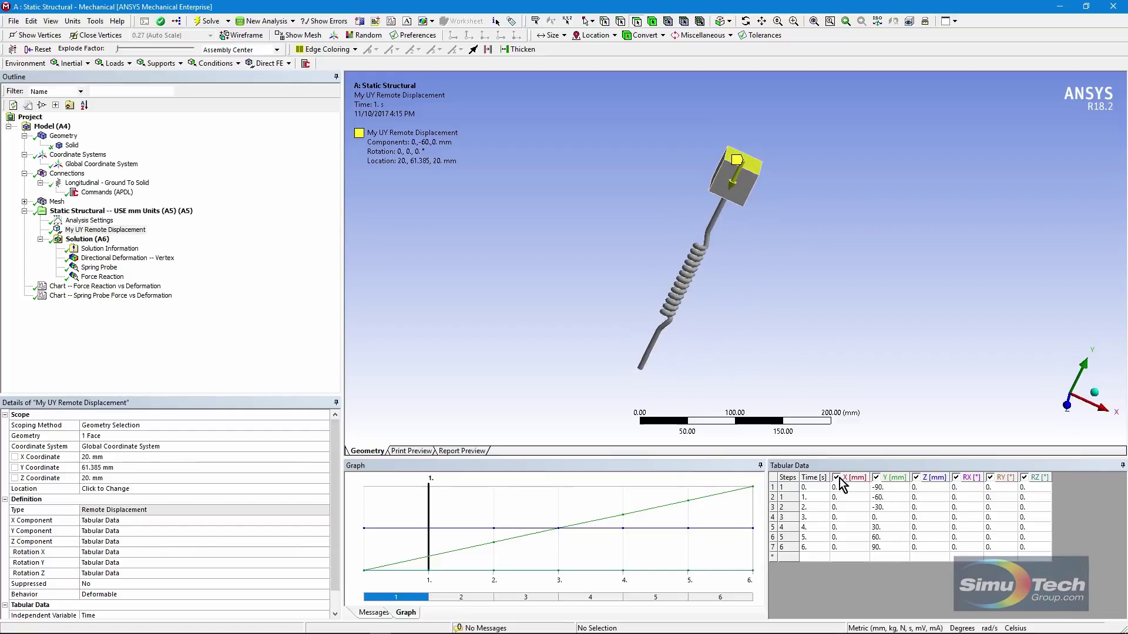
mouse_move(833, 404)
middle_down()
mouse_move(837, 361)
mouse_move(807, 381)
middle_up()
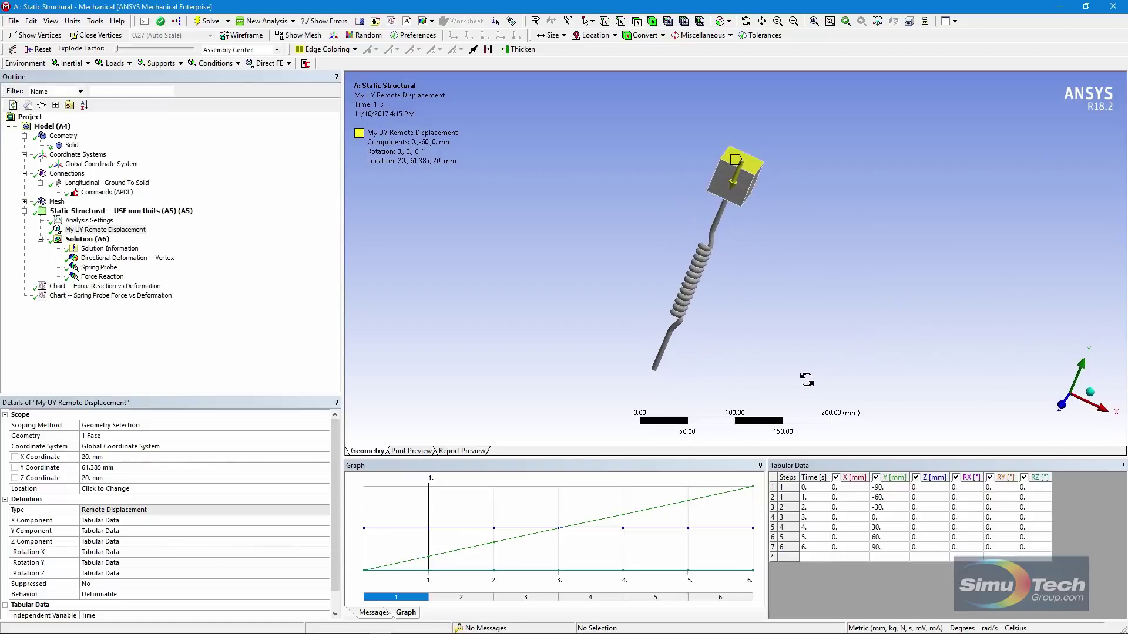
click(90, 219)
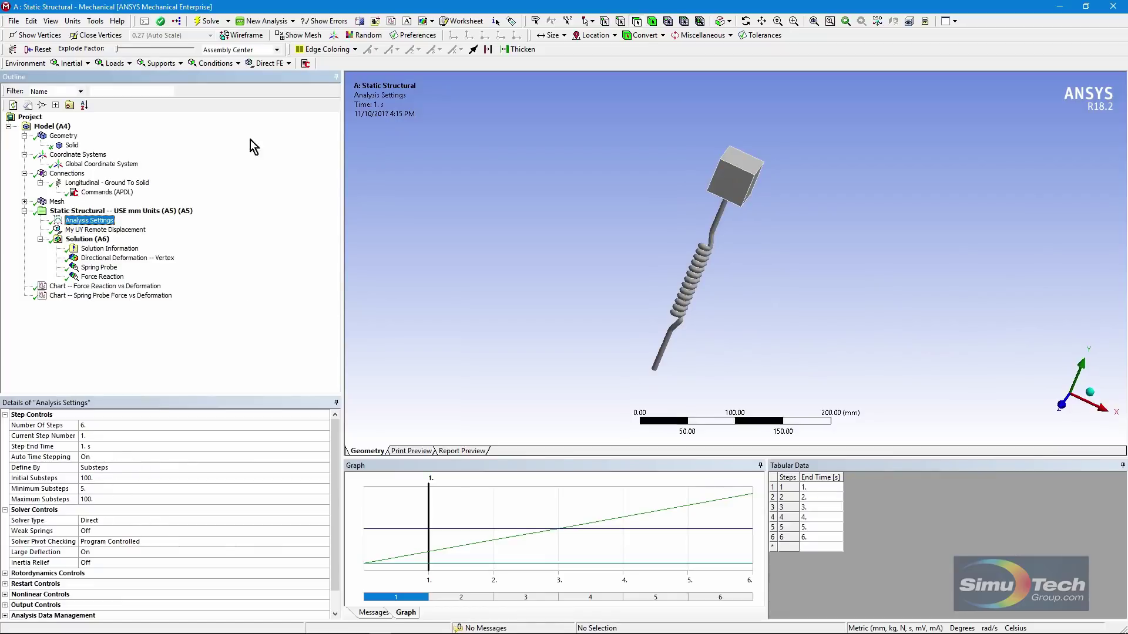
- View the Force Reaction and Spring Probe force-vs-deformation charts, then return to the vertex deformation result
click(104, 285)
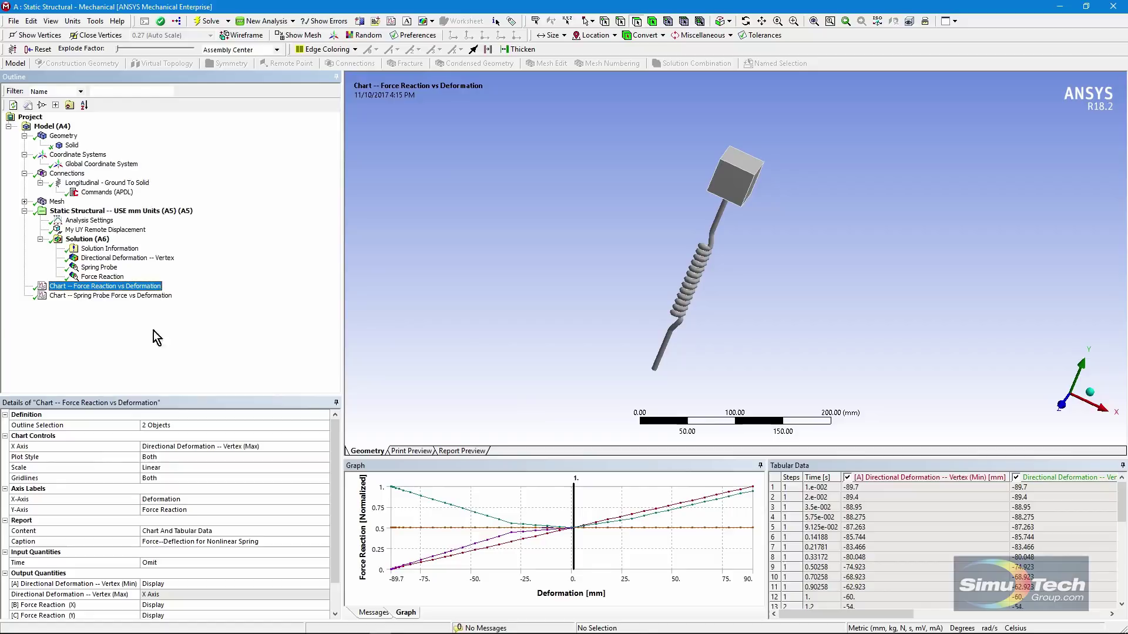
click(113, 297)
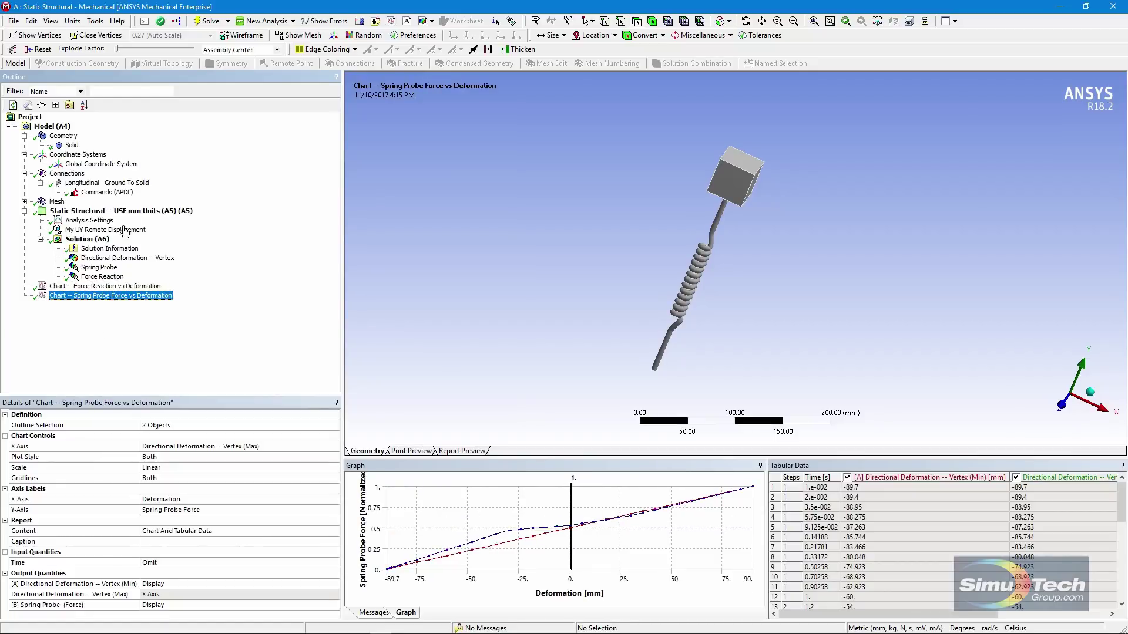
click(124, 259)
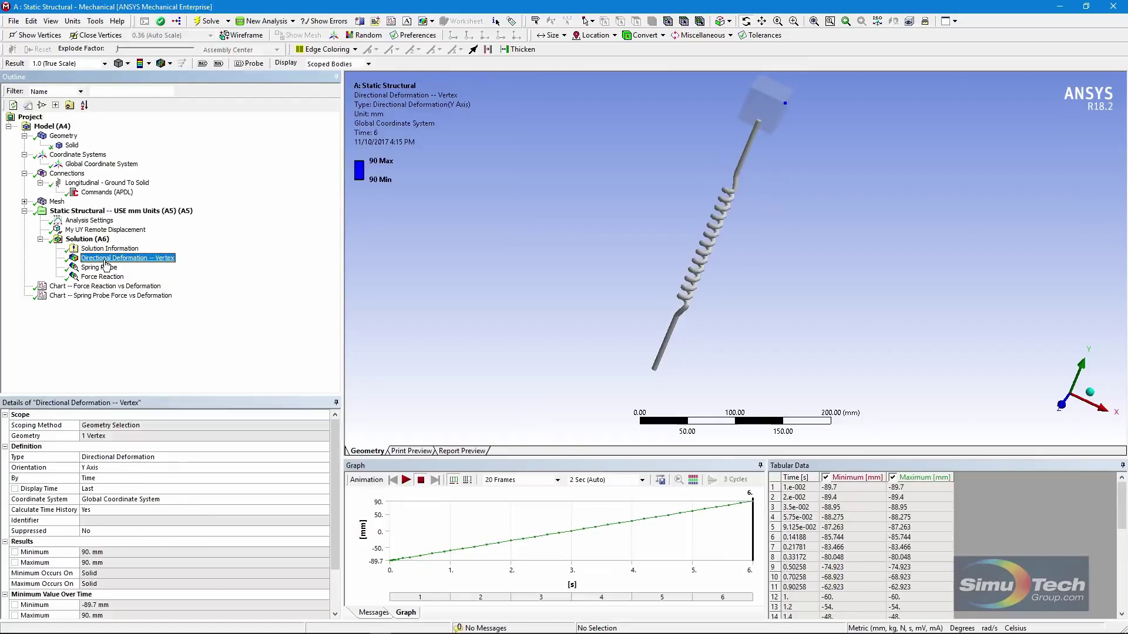
- Play and stop the deformation animation, then show the Spring Probe force from -179.2 N to 160 N
click(405, 481)
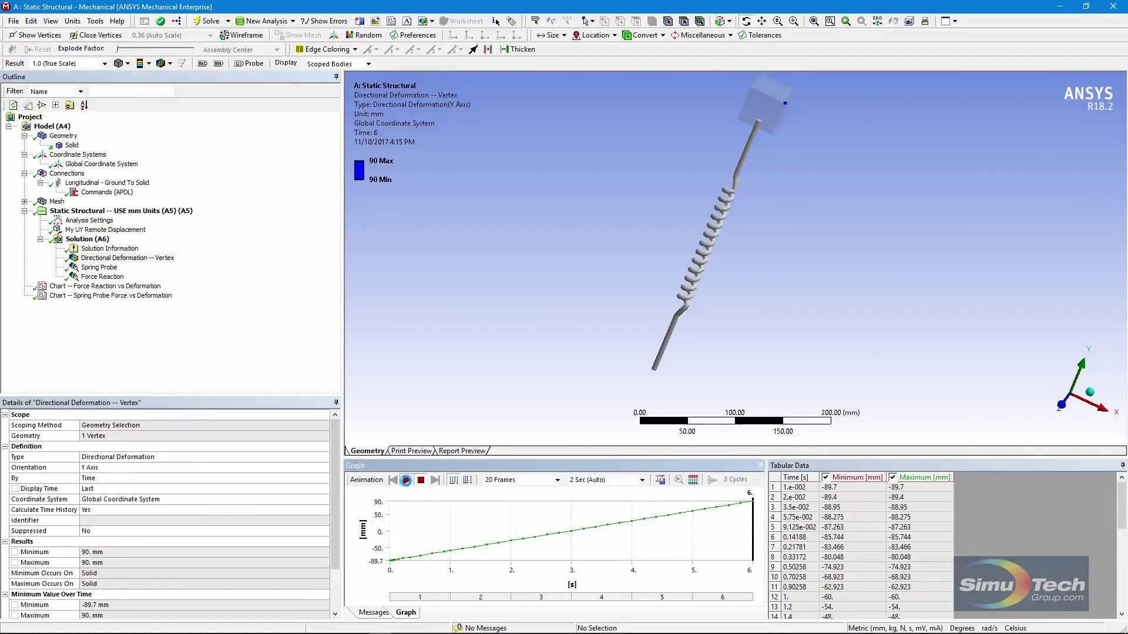
click(422, 480)
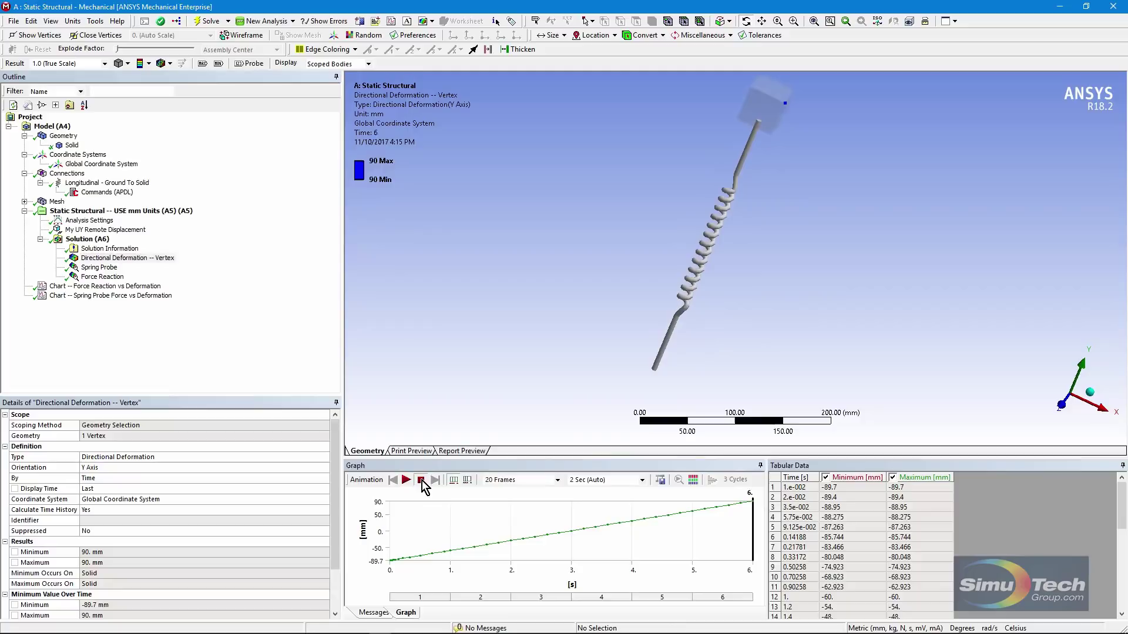
click(99, 267)
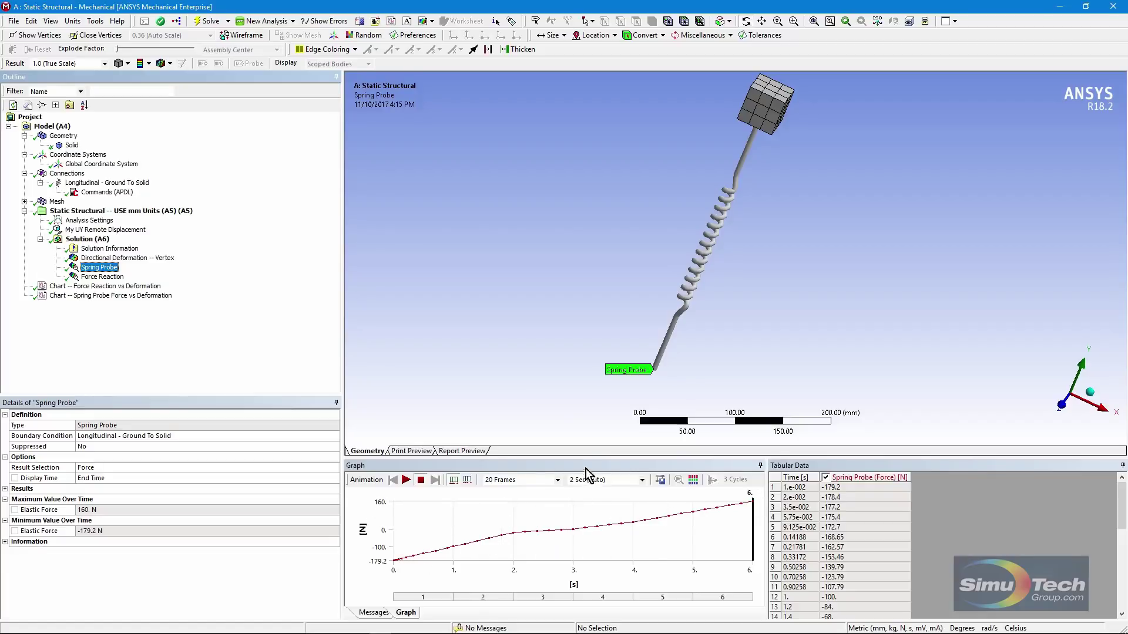
- Show the Force Reaction result in an enlarged graph, plotting only the Y component
drag(585, 459, 584, 292)
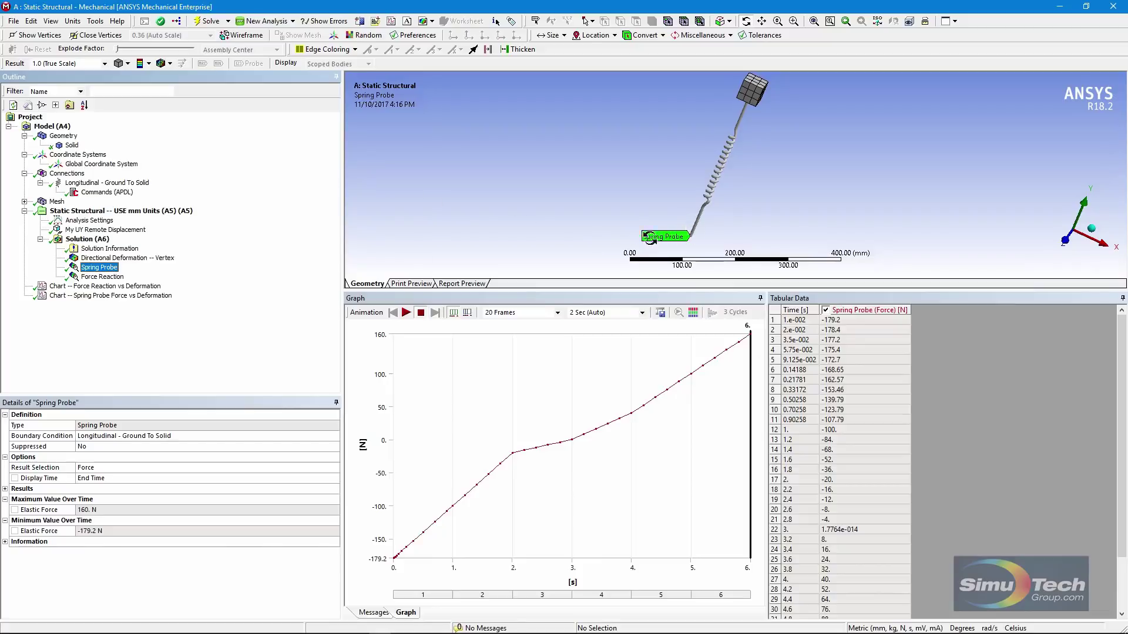
click(103, 276)
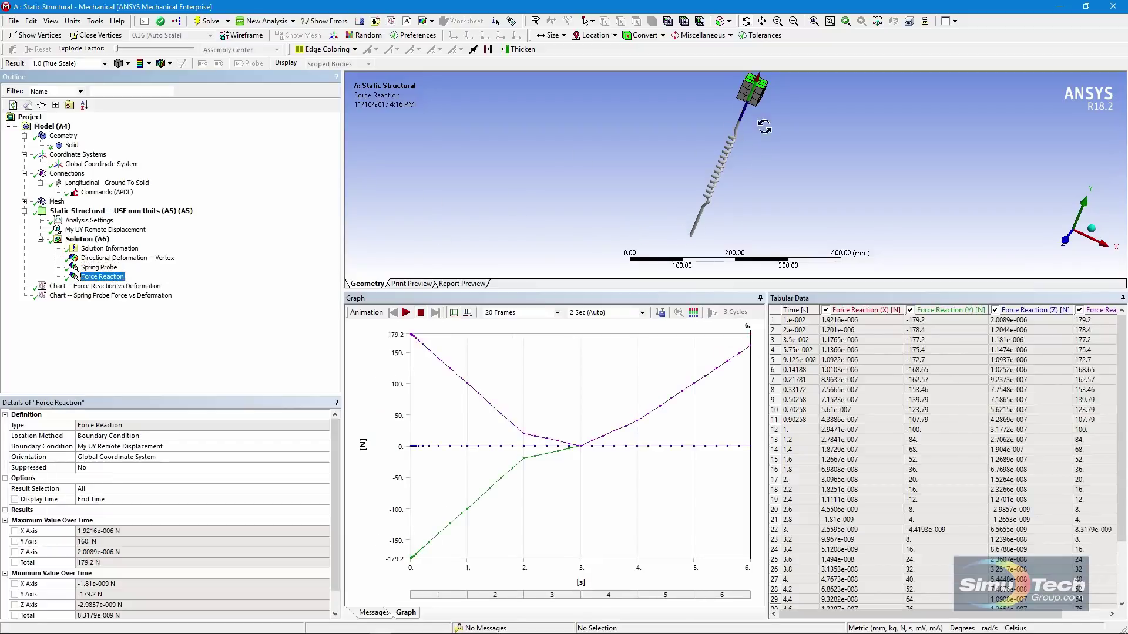
mouse_move(762, 124)
middle_down()
mouse_move(821, 92)
mouse_move(846, 97)
middle_up()
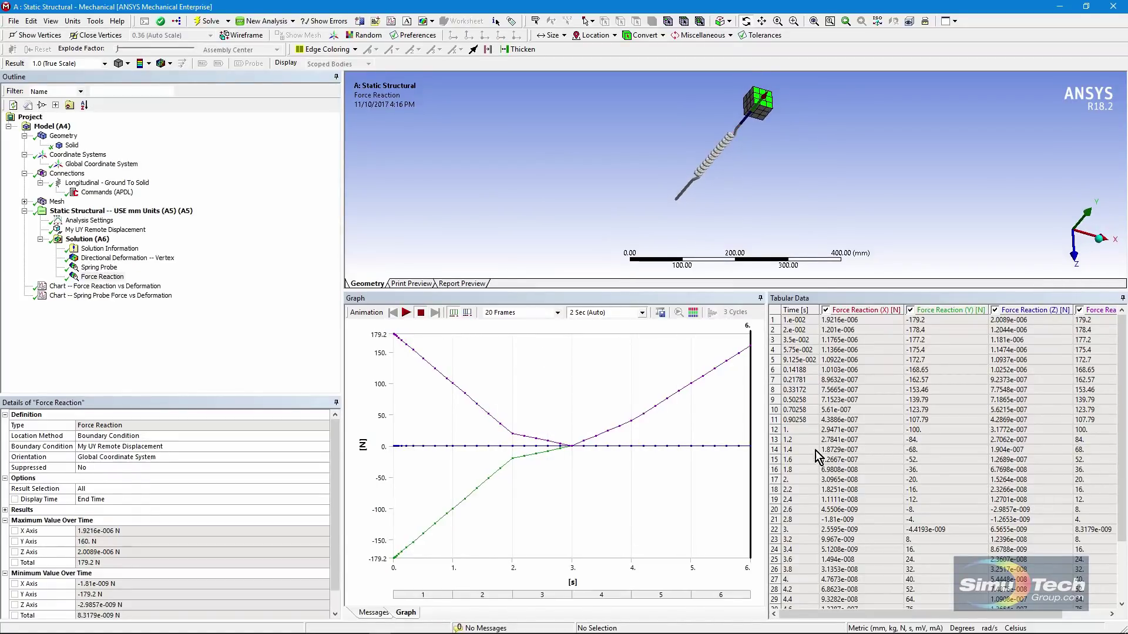
click(827, 311)
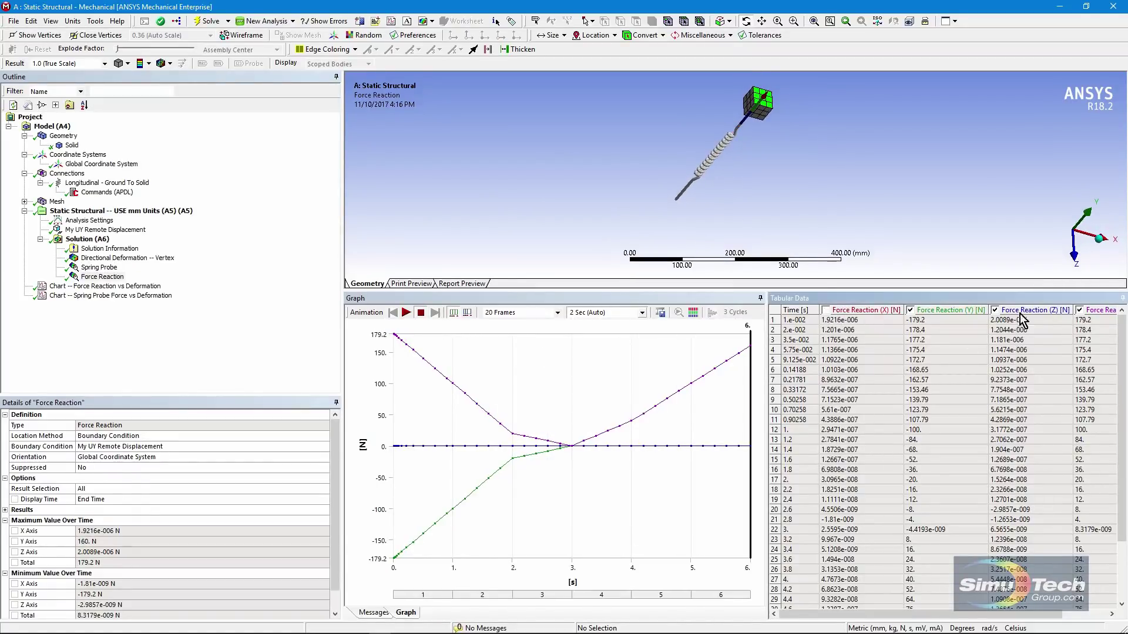
click(996, 310)
click(1081, 312)
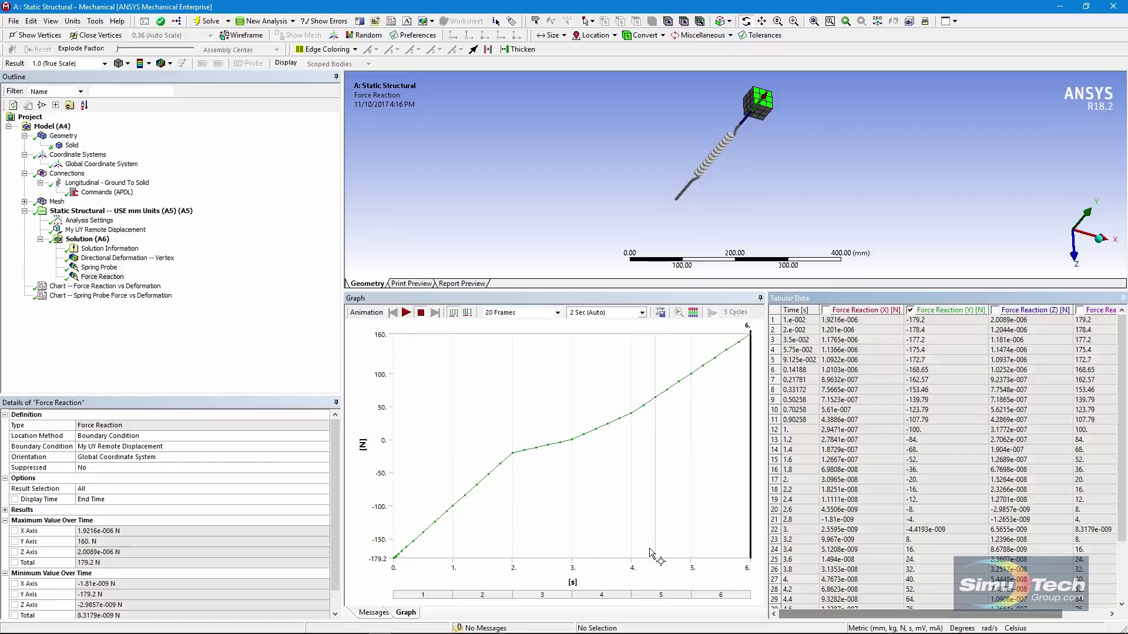
- Compare the Spring Probe and Force Reaction curves, then show the spring's Commands (APDL) snippet
click(100, 267)
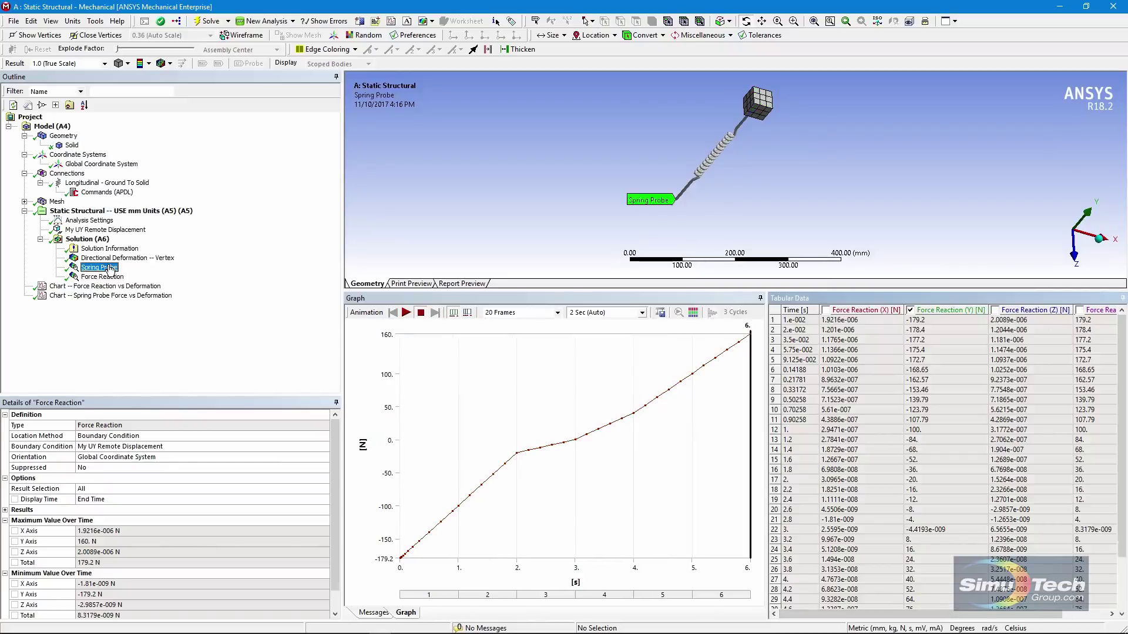
click(103, 277)
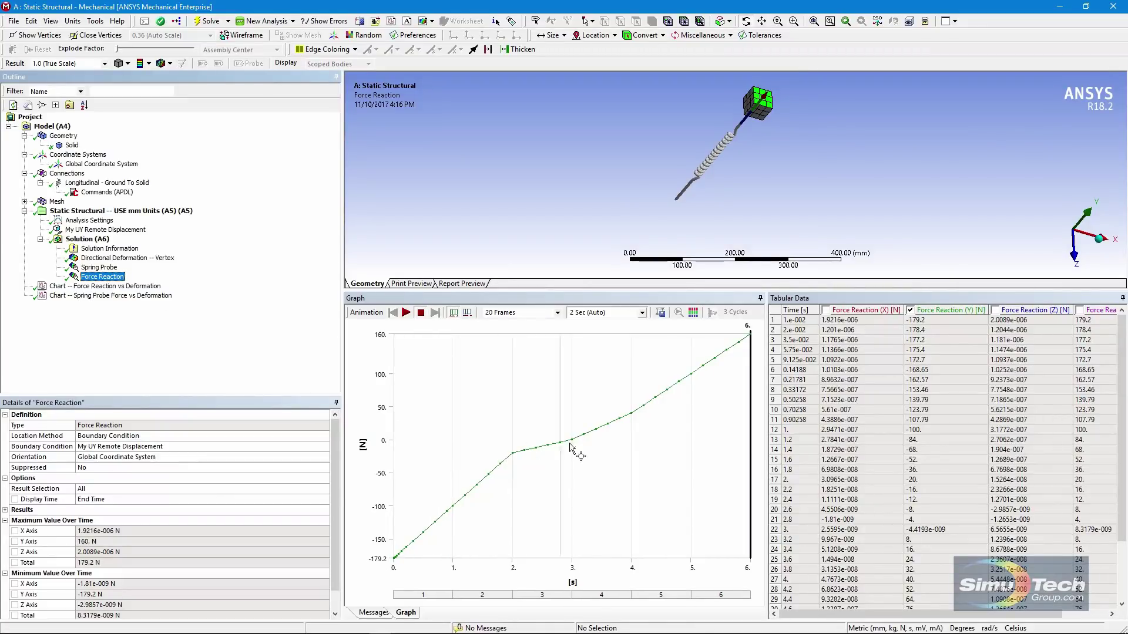
click(107, 192)
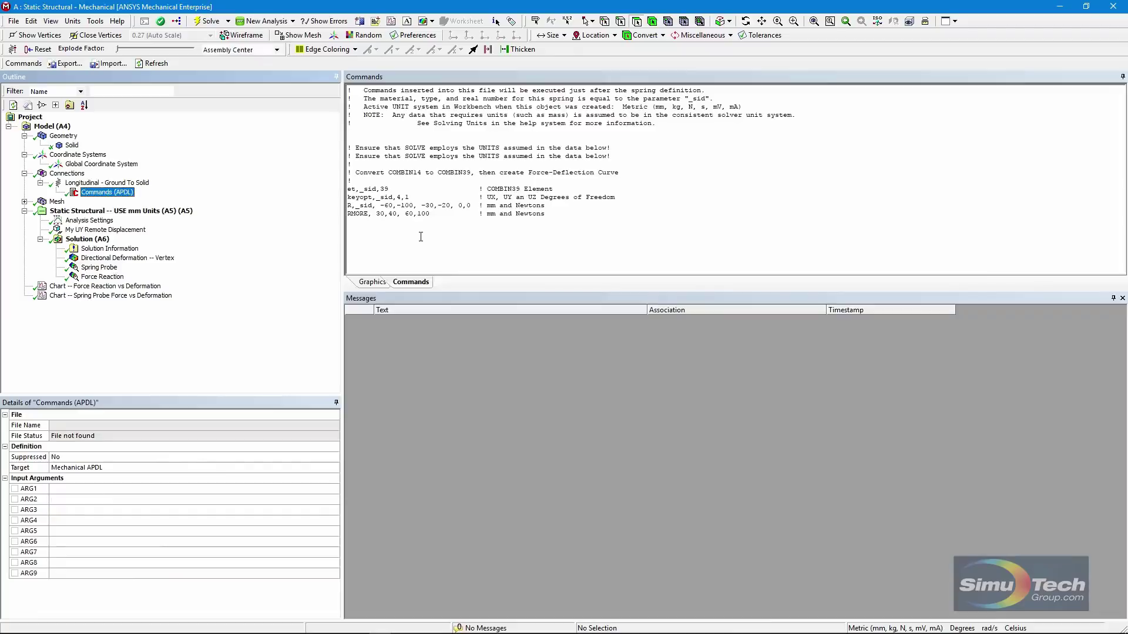
click(106, 183)
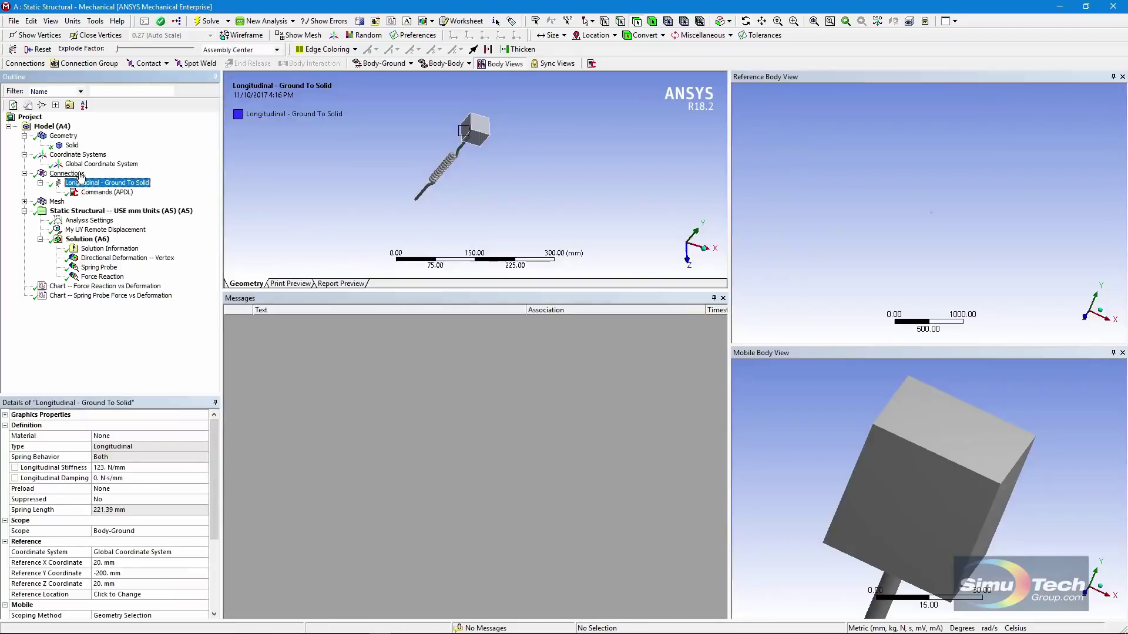
middle_drag(437, 179, 458, 199)
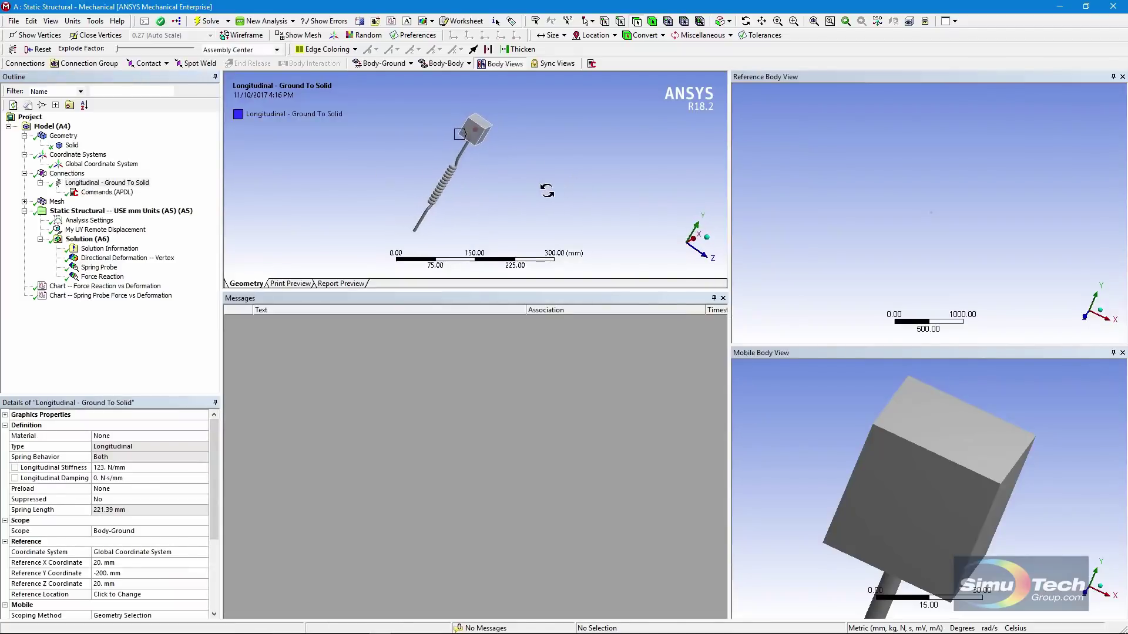
right_click(106, 183)
mouse_move(154, 187)
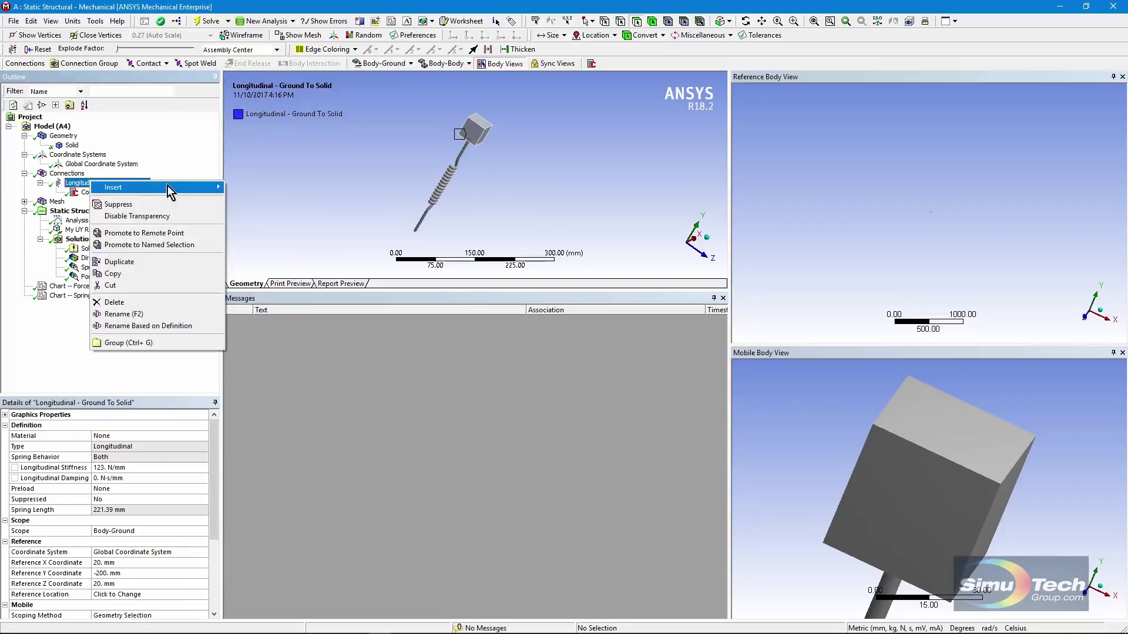
click(395, 390)
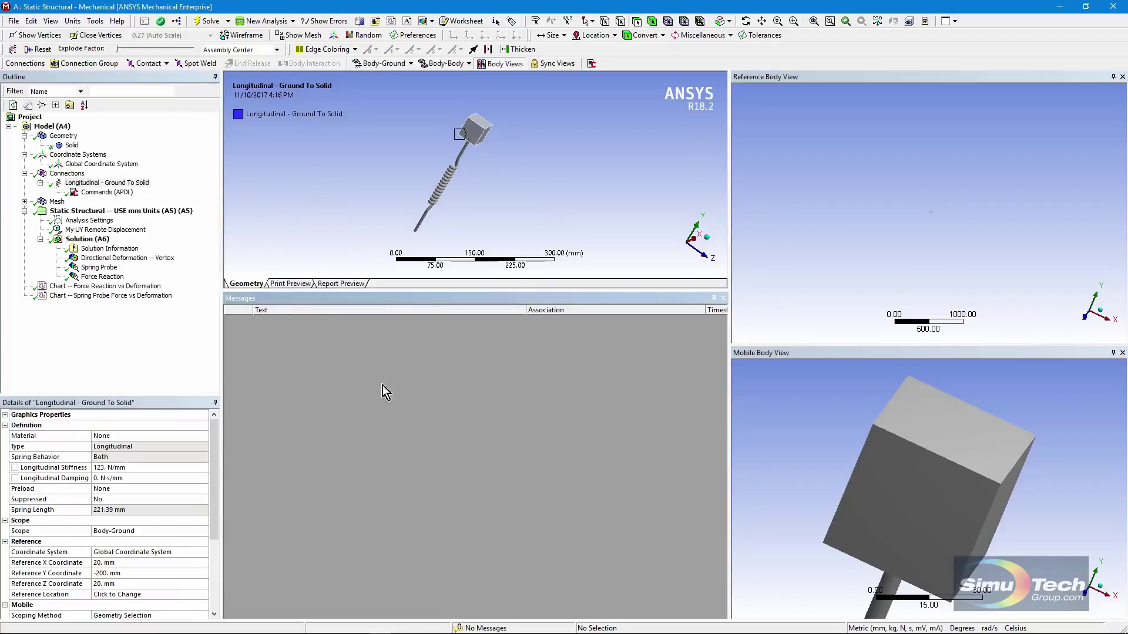
click(107, 192)
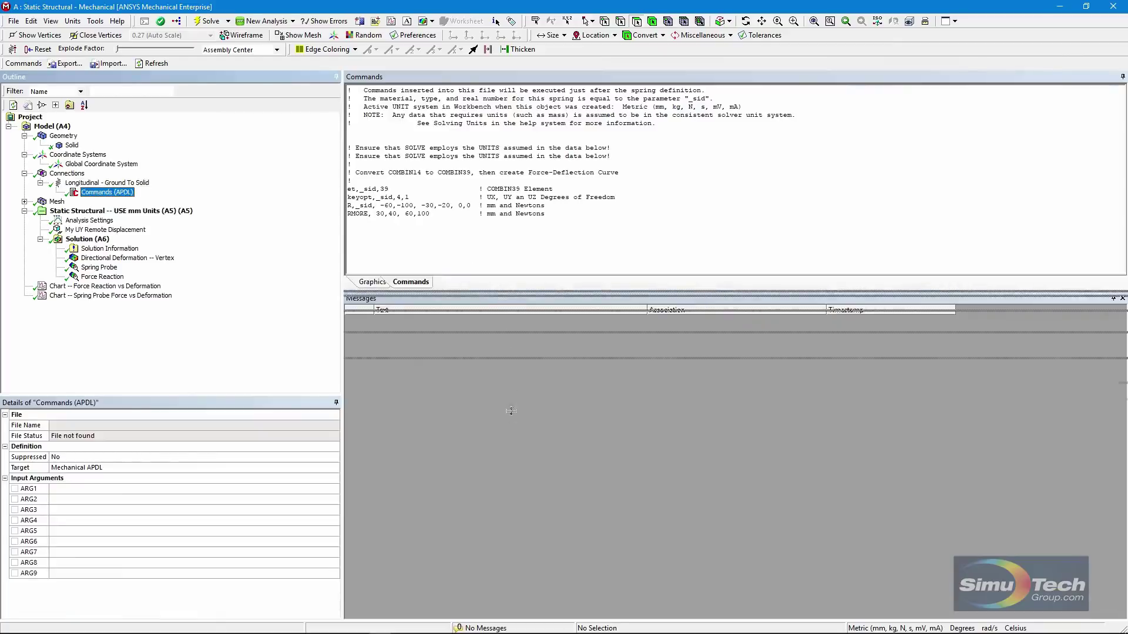
- Enlarge the Commands text and briefly revisit the spring connection before returning to the commands
drag(499, 295, 500, 475)
click(450, 302)
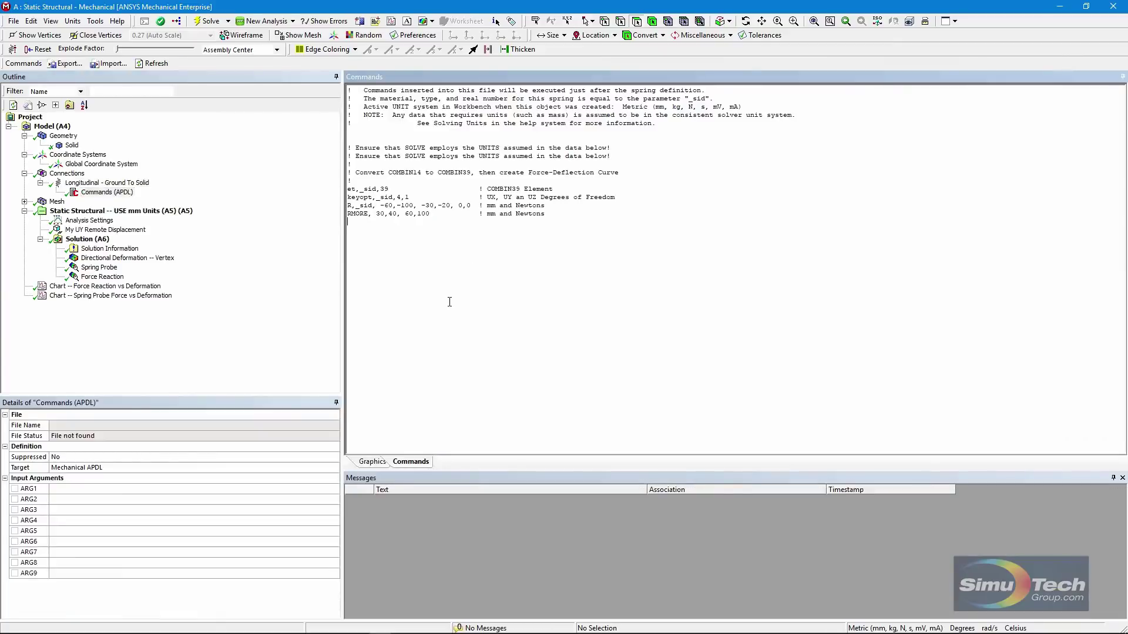
ctrl+scroll(450, 303, up, 3)
ctrl+scroll(485, 344, up, 3)
ctrl+scroll(521, 382, up, 3)
ctrl+scroll(561, 347, up, 2)
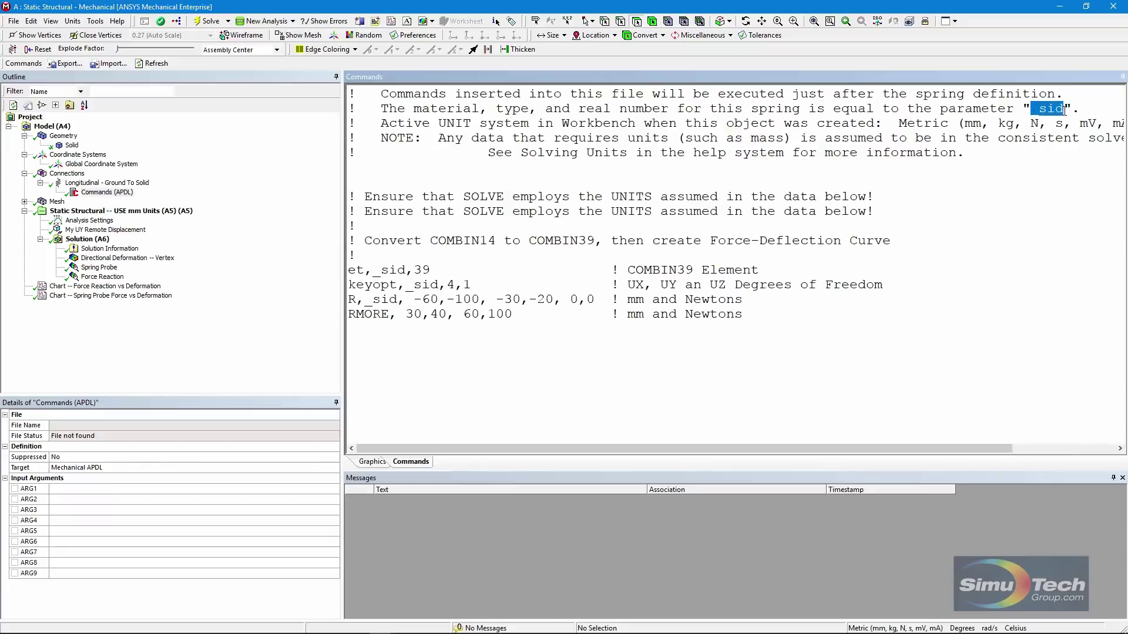
click(992, 167)
click(106, 182)
click(106, 193)
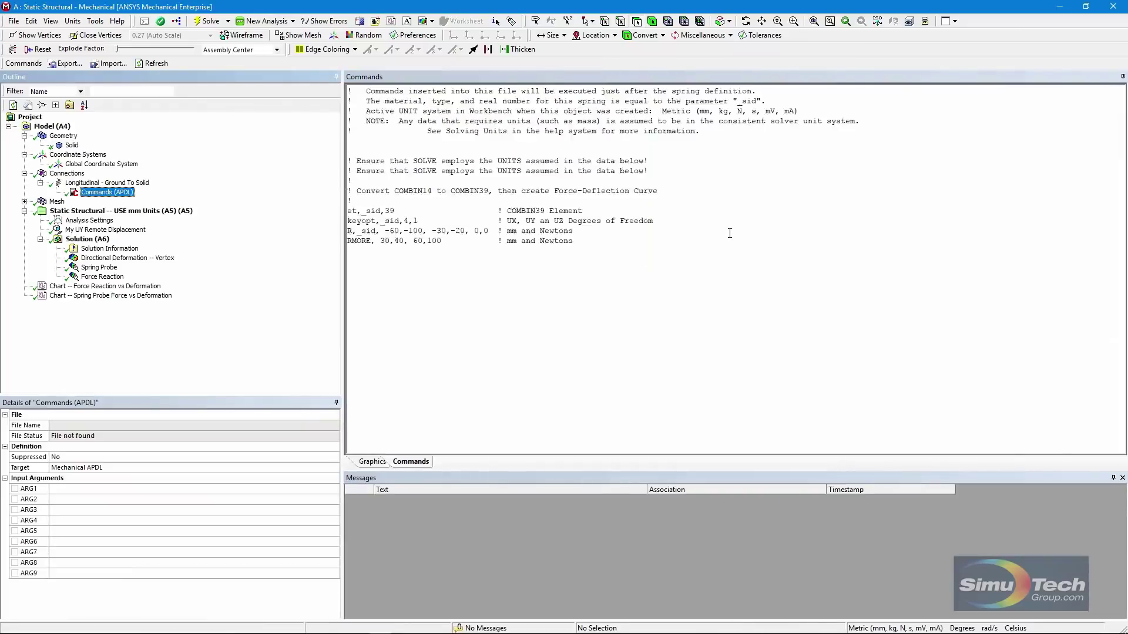
ctrl+scroll(722, 239, up, 3)
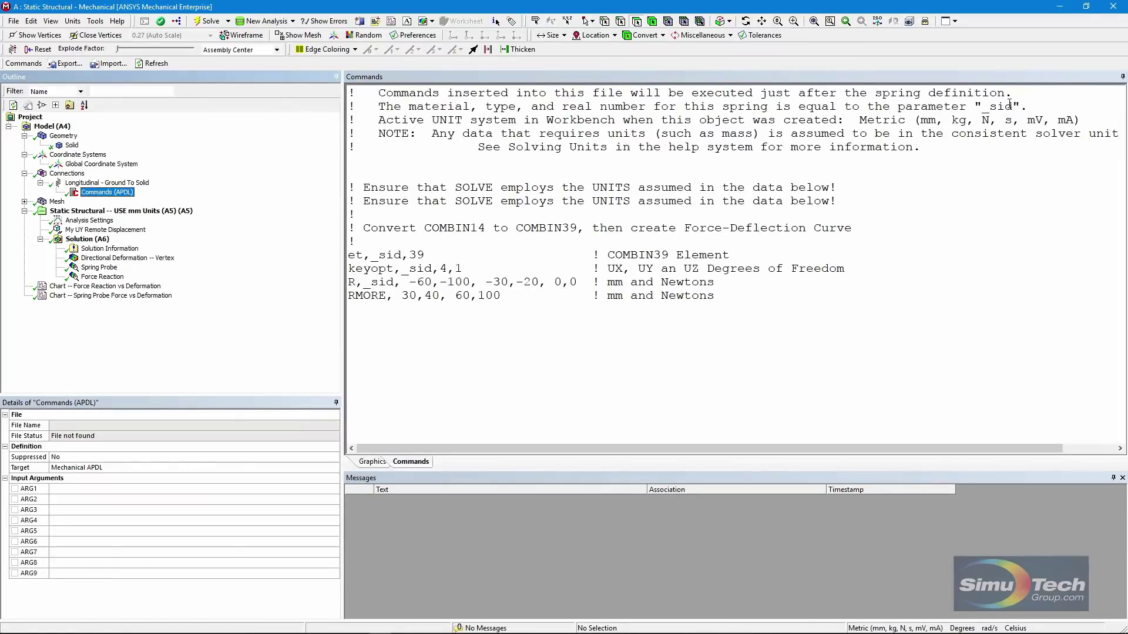
- Highlight the _sid parameter, element type 39 (COMBIN14 to COMBIN39) and the UX/UY/UZ comment
drag(1015, 107, 982, 107)
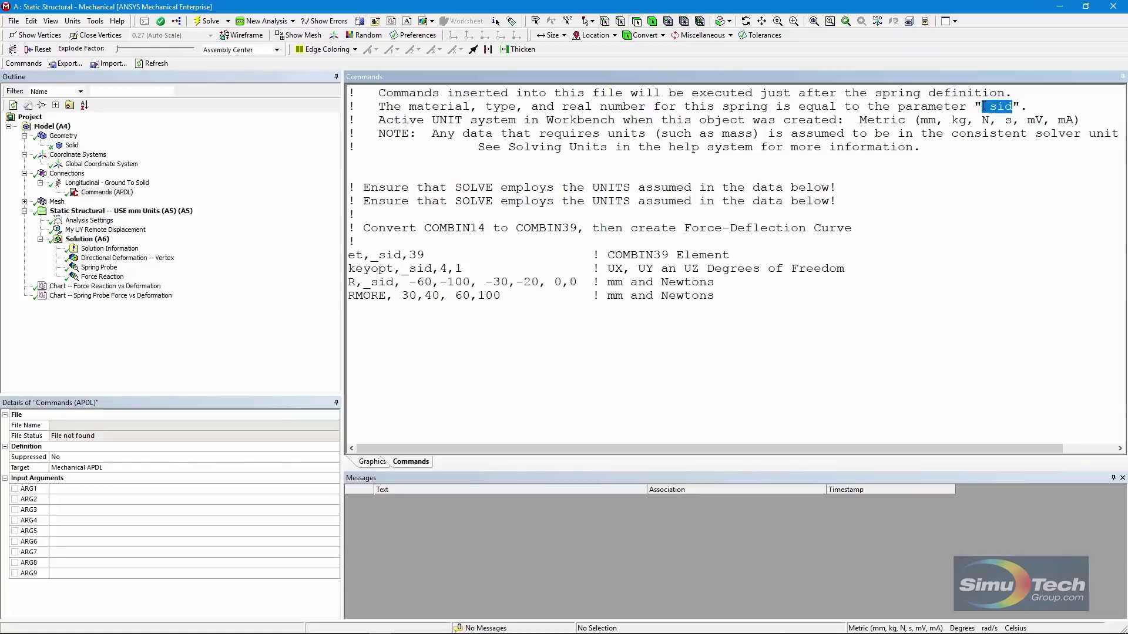
click(1015, 107)
drag(371, 254, 403, 255)
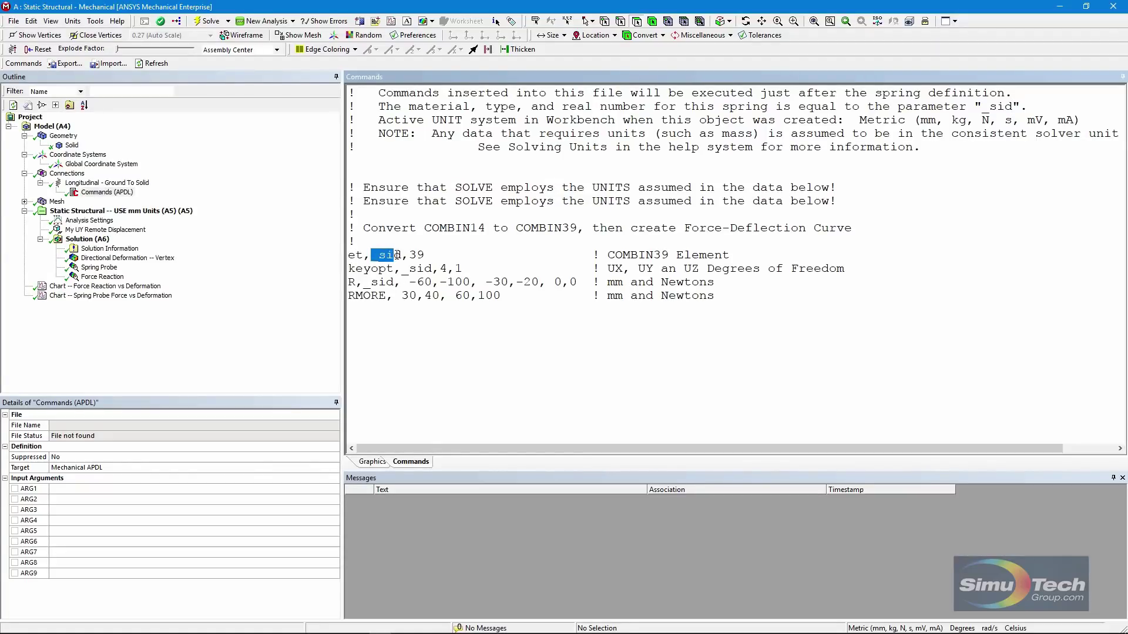
click(424, 319)
mouse_move(409, 255)
mouse_down()
mouse_move(486, 228)
mouse_move(578, 228)
mouse_up()
click(466, 336)
click(532, 342)
click(563, 373)
drag(605, 268, 776, 269)
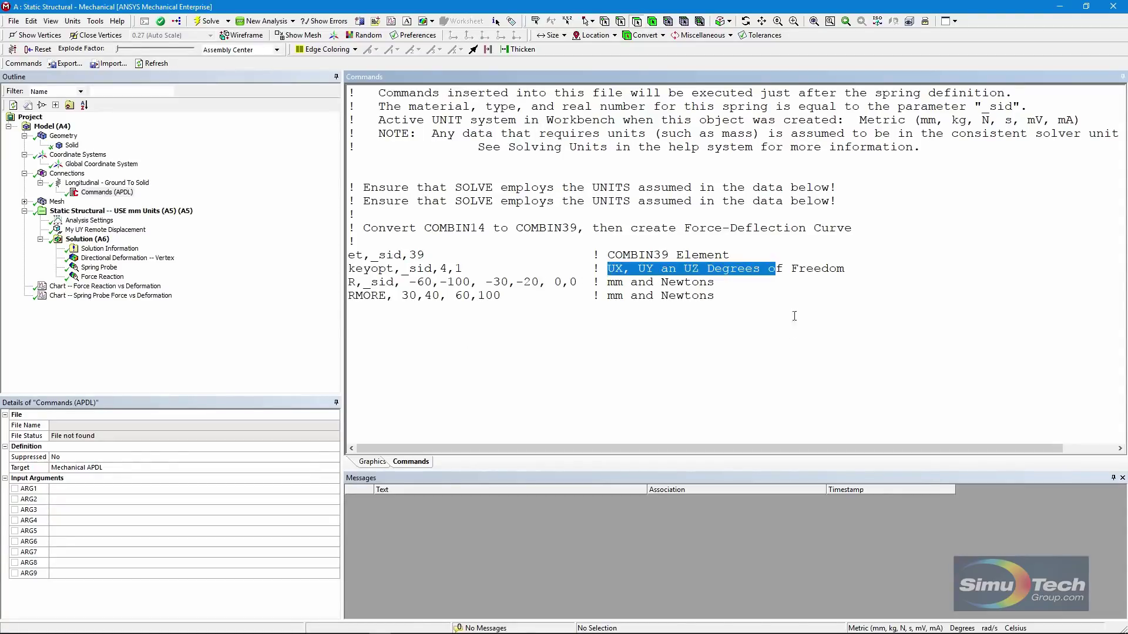
click(776, 351)
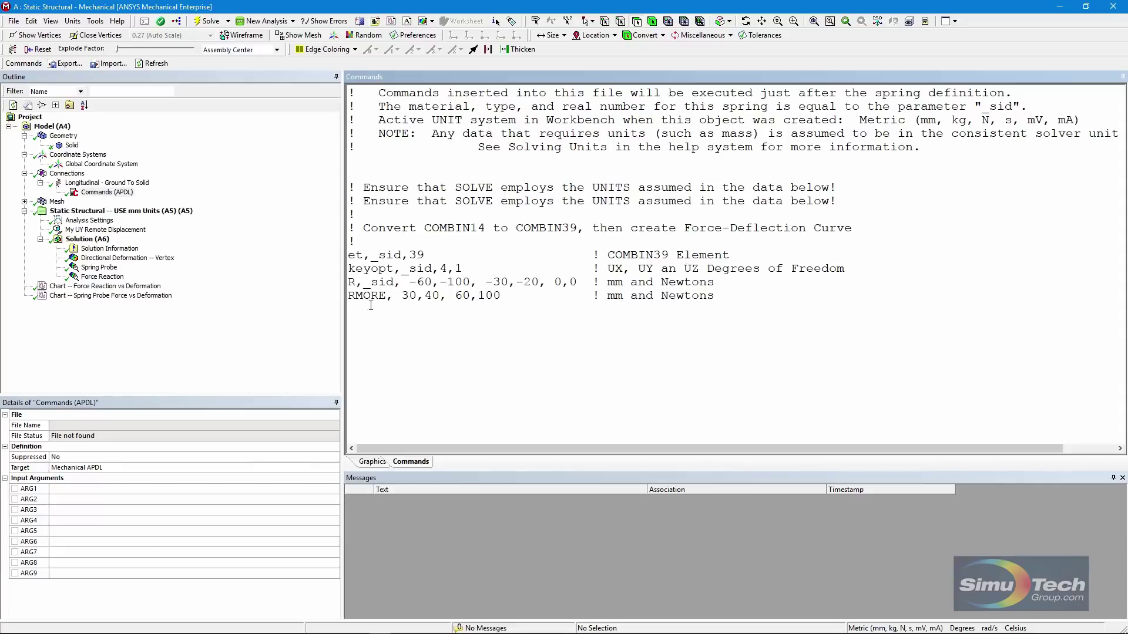
drag(349, 282, 397, 281)
click(448, 344)
- Highlight the R/RMORE curve points: -60,-100; -30,-20; 0,0; 30,40; 60,100
drag(408, 281, 433, 282)
click(469, 317)
drag(439, 283, 473, 282)
click(500, 361)
drag(487, 282, 578, 282)
click(560, 342)
click(423, 307)
drag(402, 296, 443, 295)
click(432, 317)
drag(424, 295, 441, 294)
click(462, 326)
drag(516, 283, 537, 282)
click(532, 334)
drag(455, 297, 500, 296)
click(496, 324)
click(518, 330)
- Review My UY Remote Displacement, Spring Probe and the enlarged nonlinear Force Reaction graph, then return to Commands
click(104, 229)
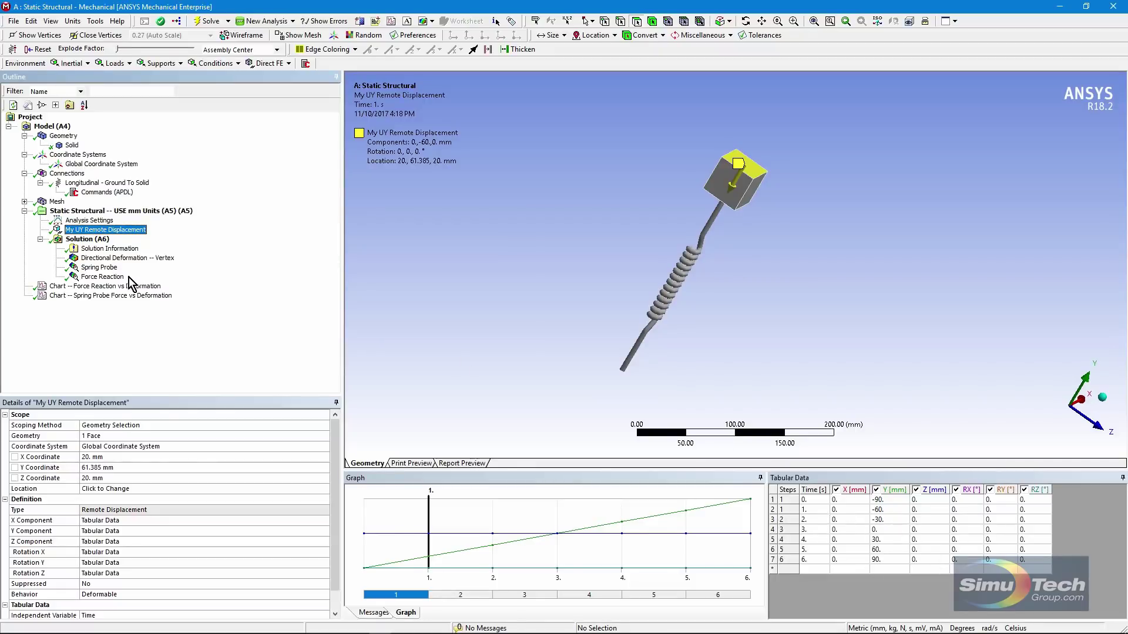
click(99, 267)
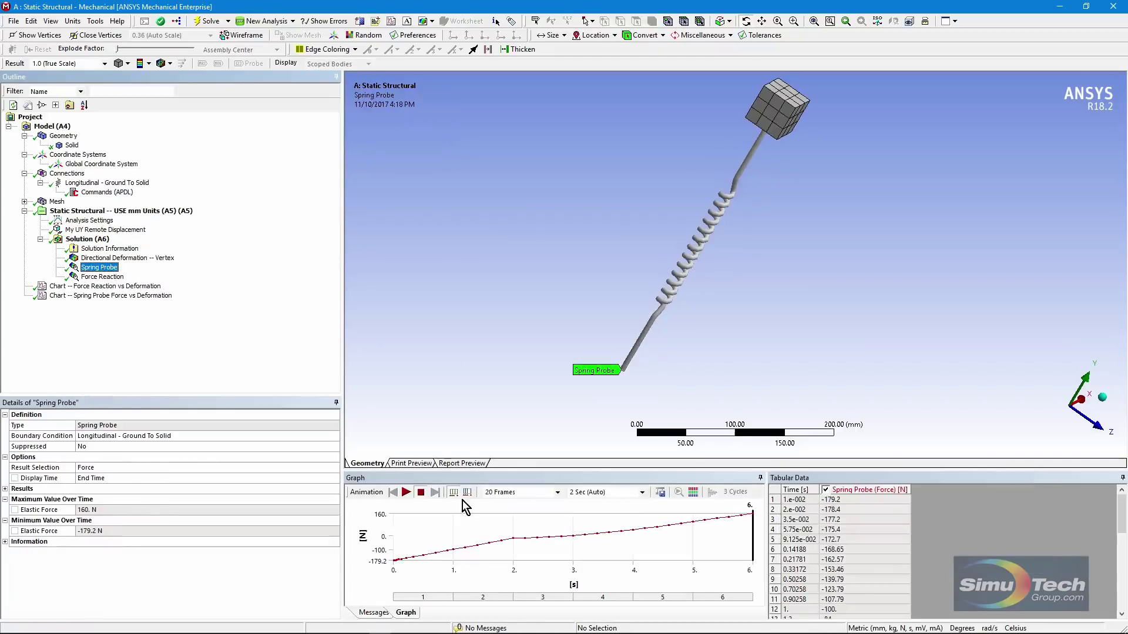
click(102, 277)
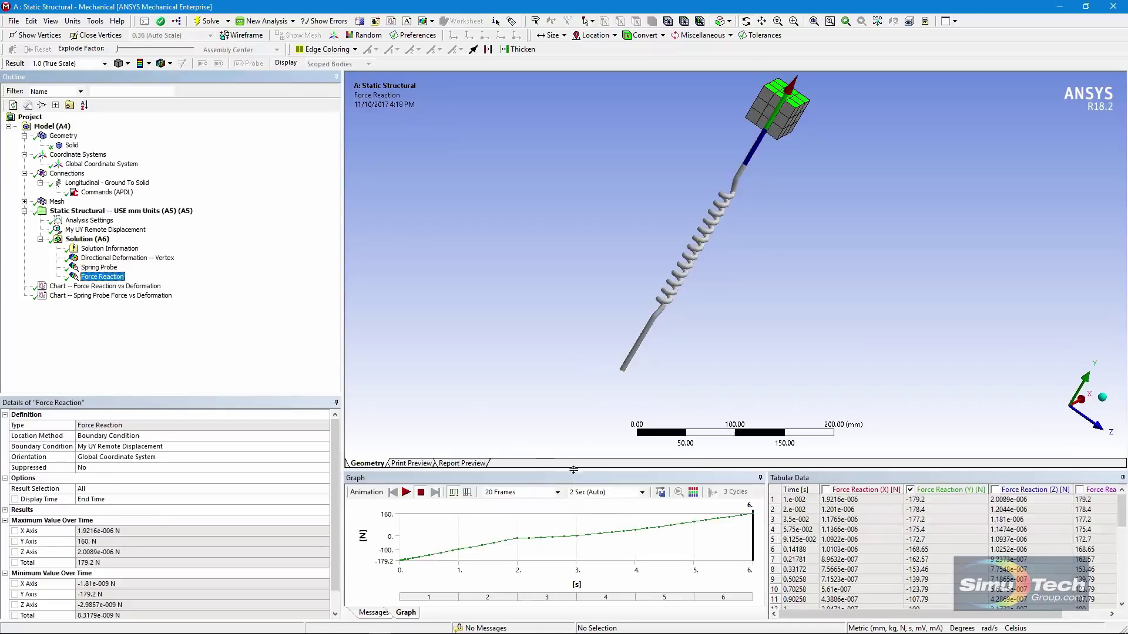
click(615, 270)
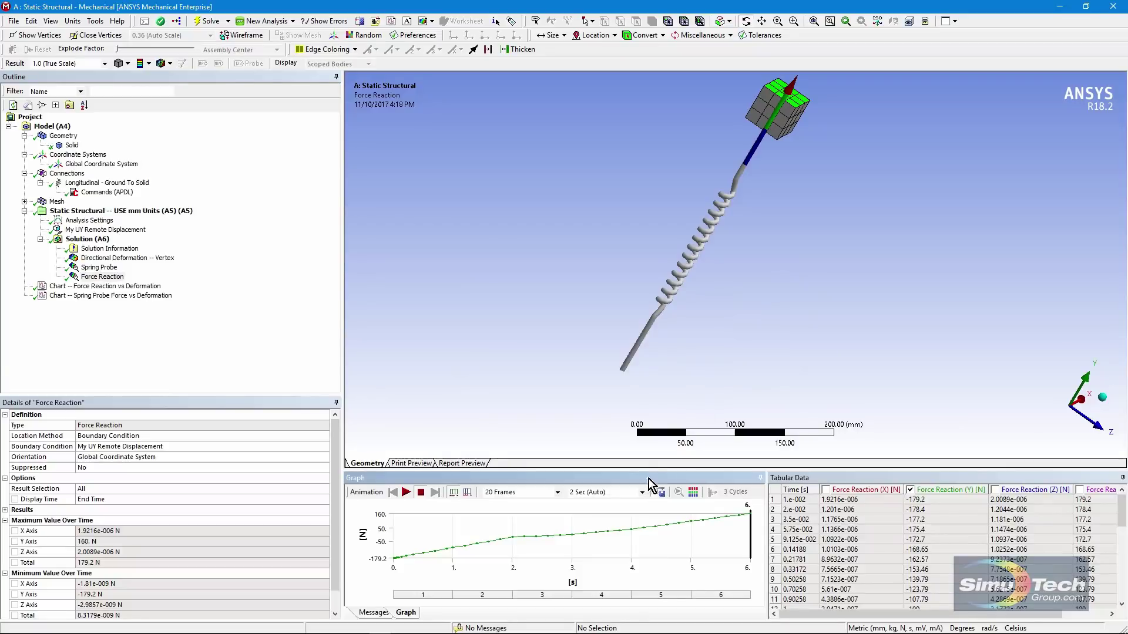
drag(656, 460, 661, 229)
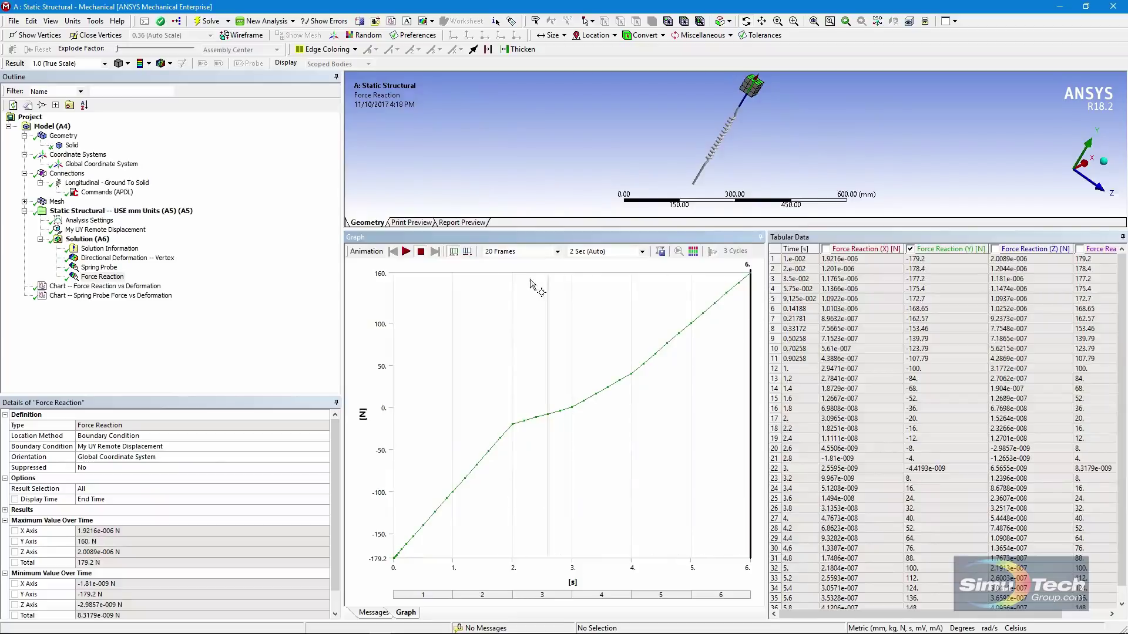
click(108, 192)
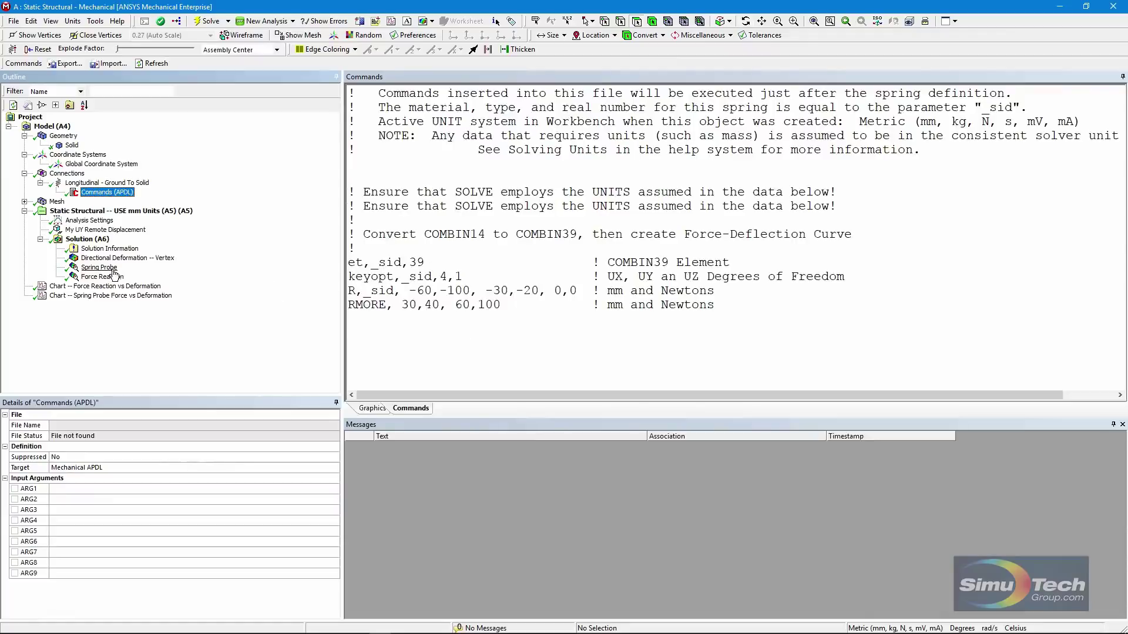
click(104, 230)
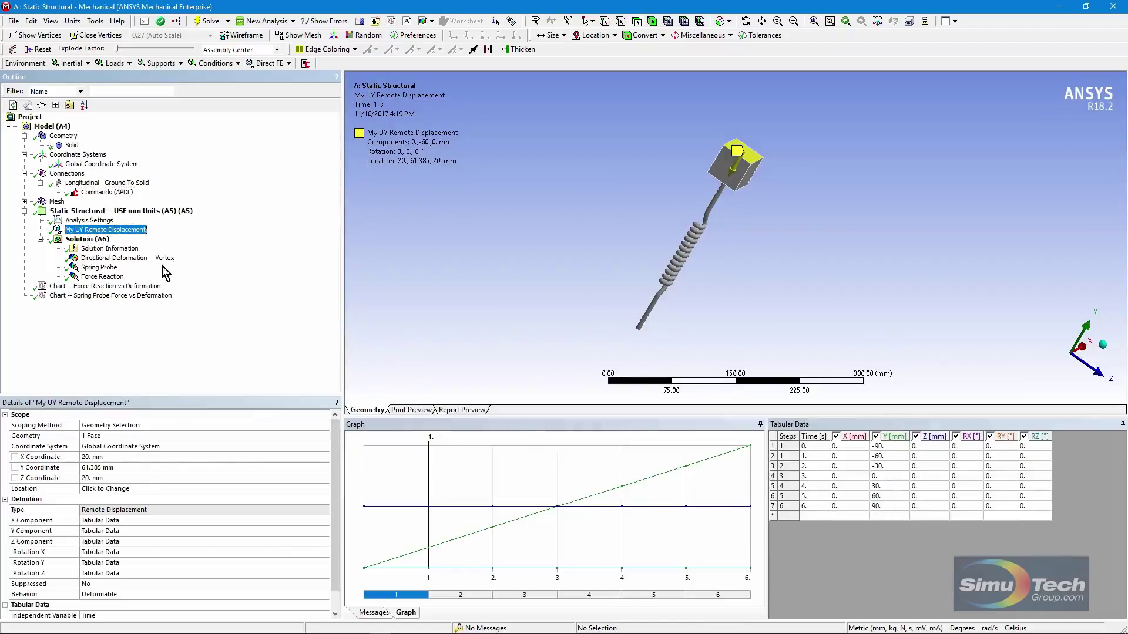
click(102, 276)
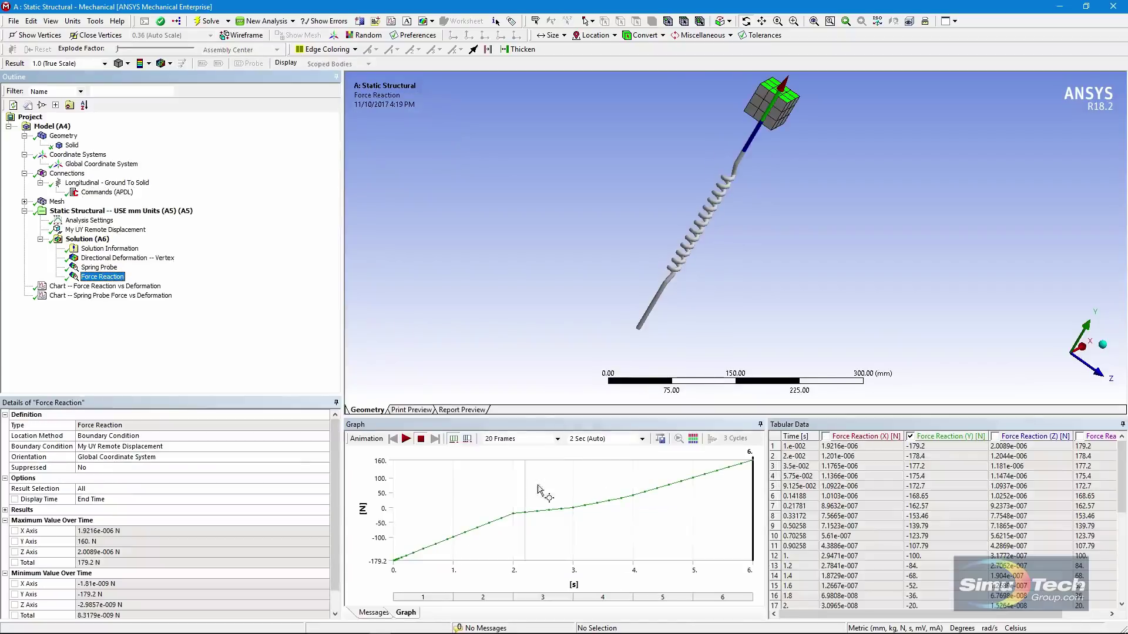
drag(545, 412, 547, 265)
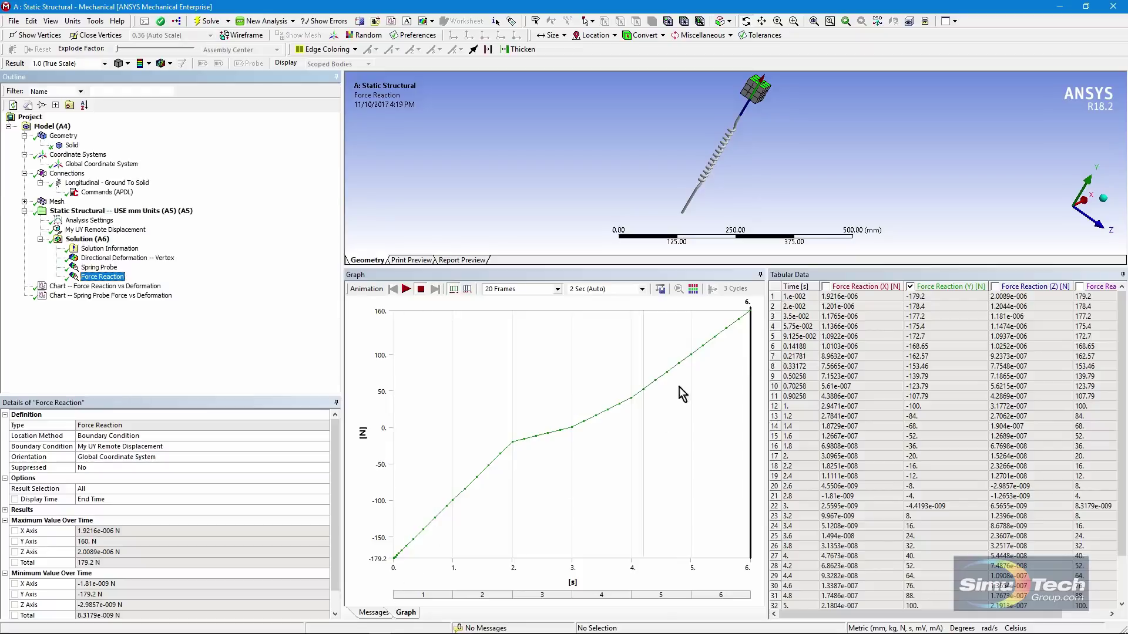
click(105, 192)
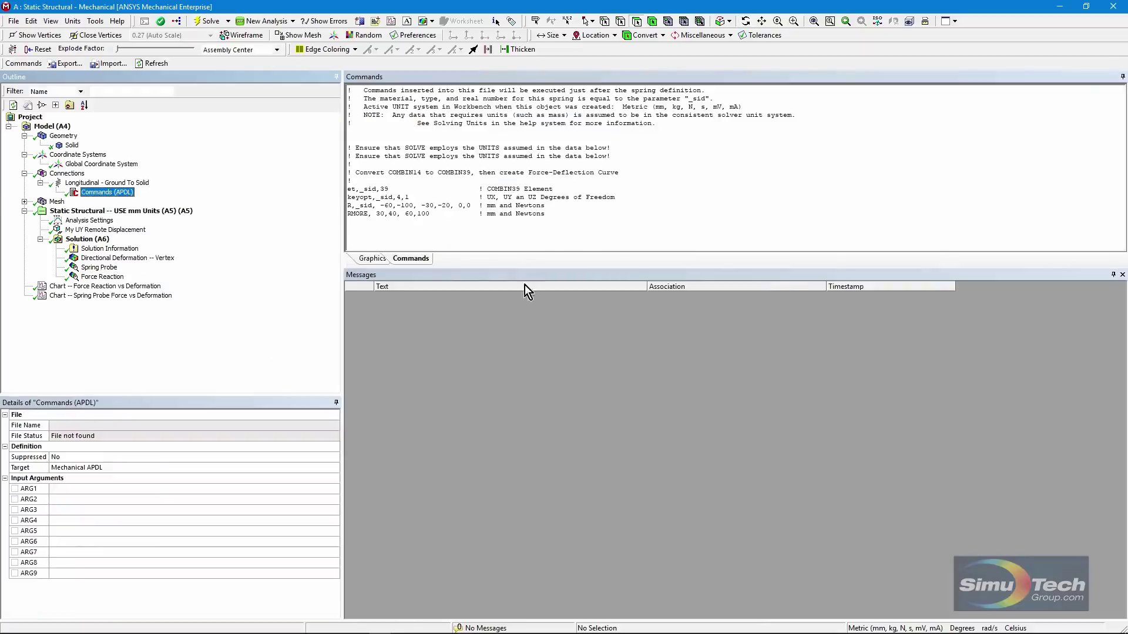
- In the Force Reaction vs Deformation chart, hide the Directional Deformation (Min) and Force Reaction (X) series
click(104, 286)
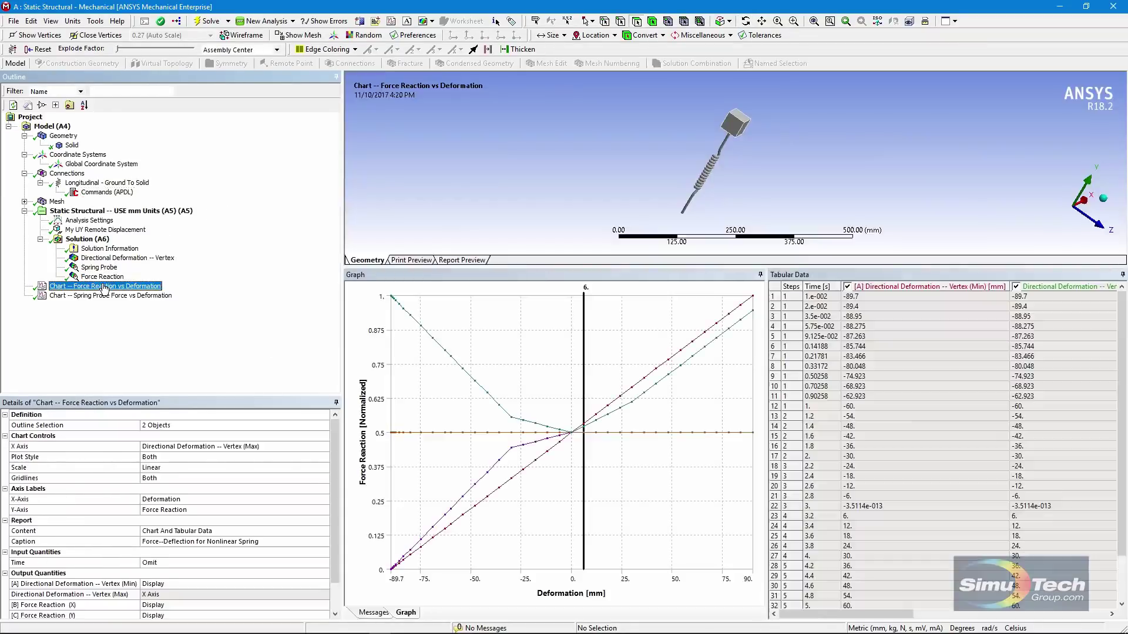
click(847, 288)
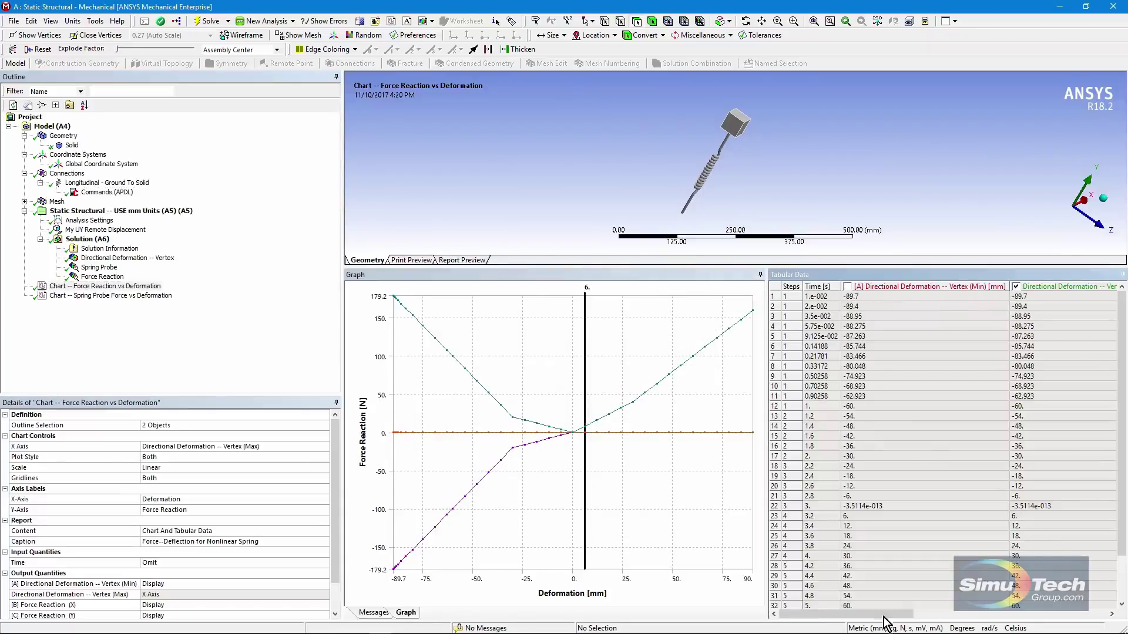
mouse_move(846, 615)
mouse_down()
mouse_move(1060, 620)
mouse_move(996, 621)
mouse_up()
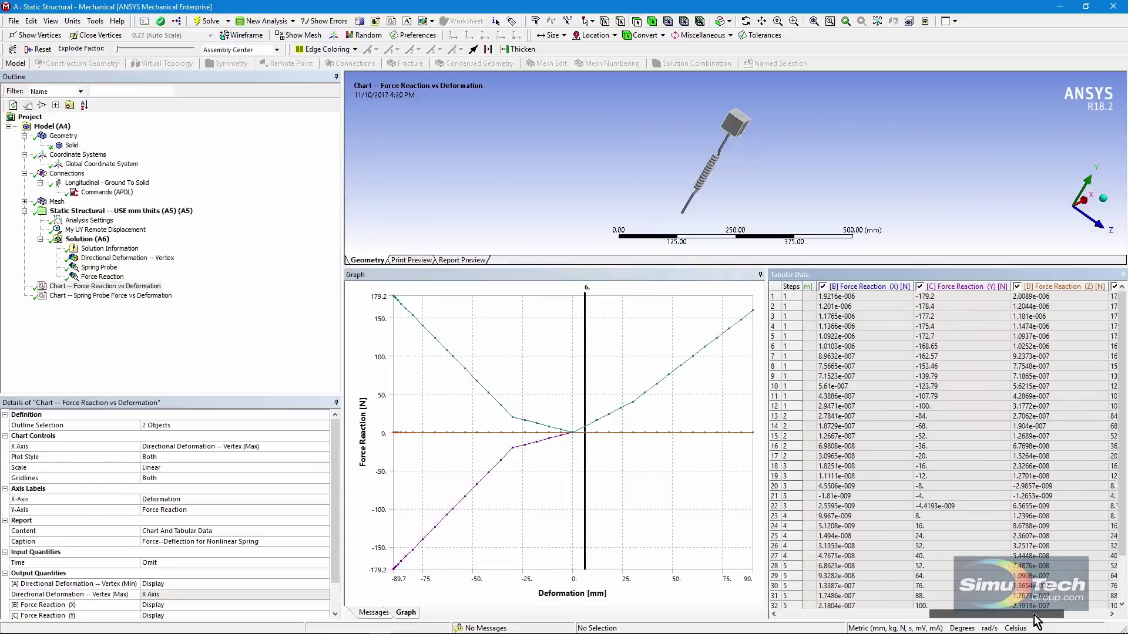
click(832, 287)
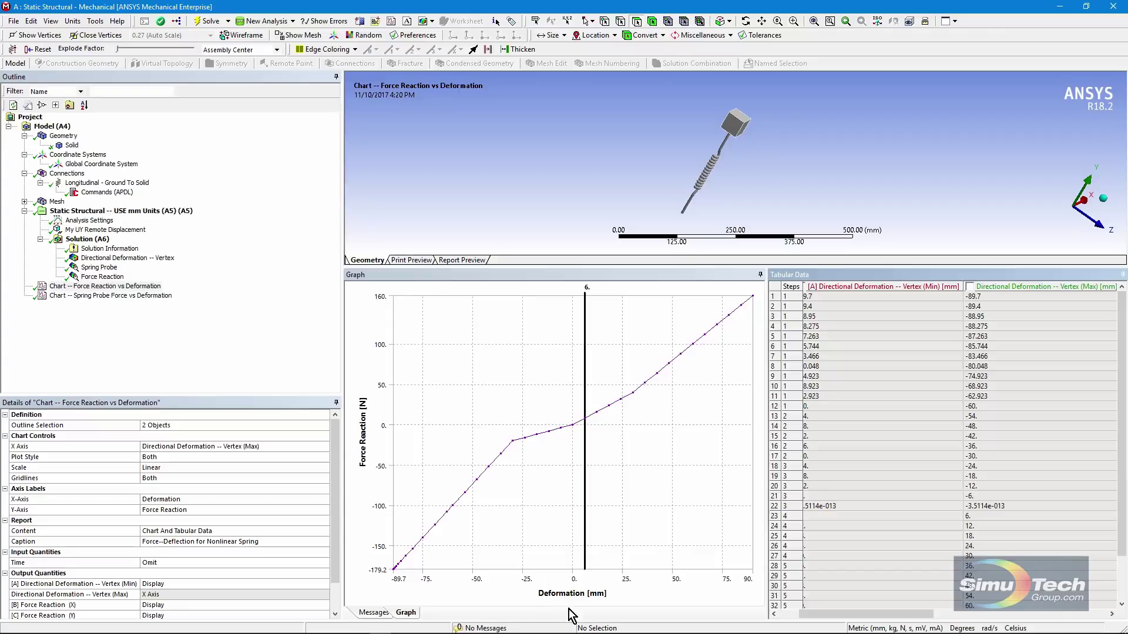
- In the Spring Probe Force vs Deformation chart, hide the minimum deformation series, then return to Commands (APDL)
click(124, 297)
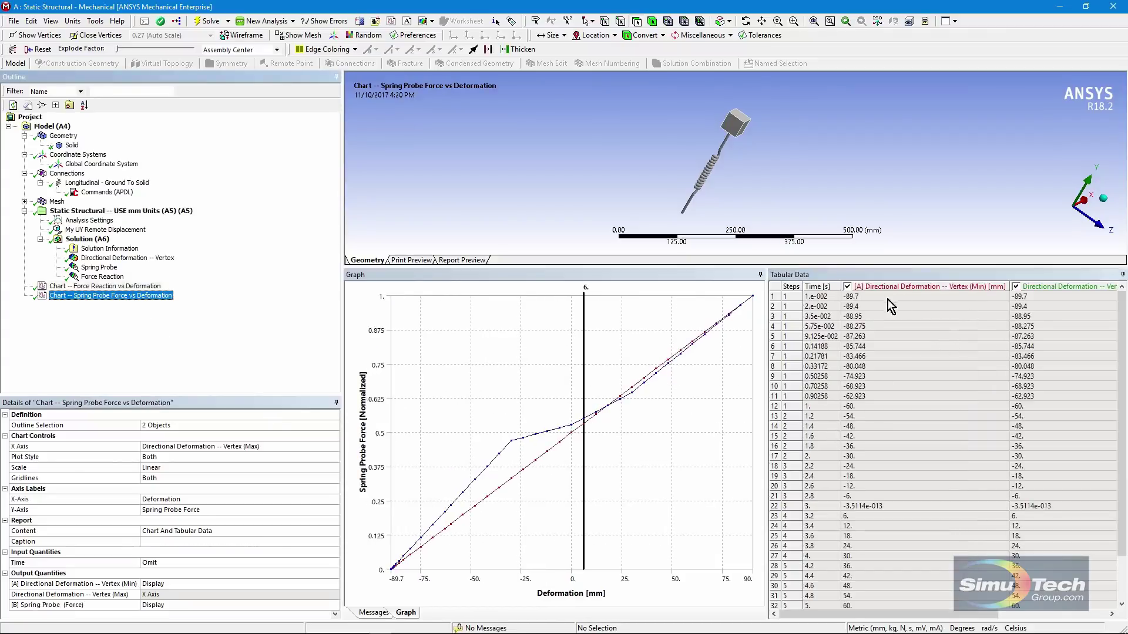
click(847, 287)
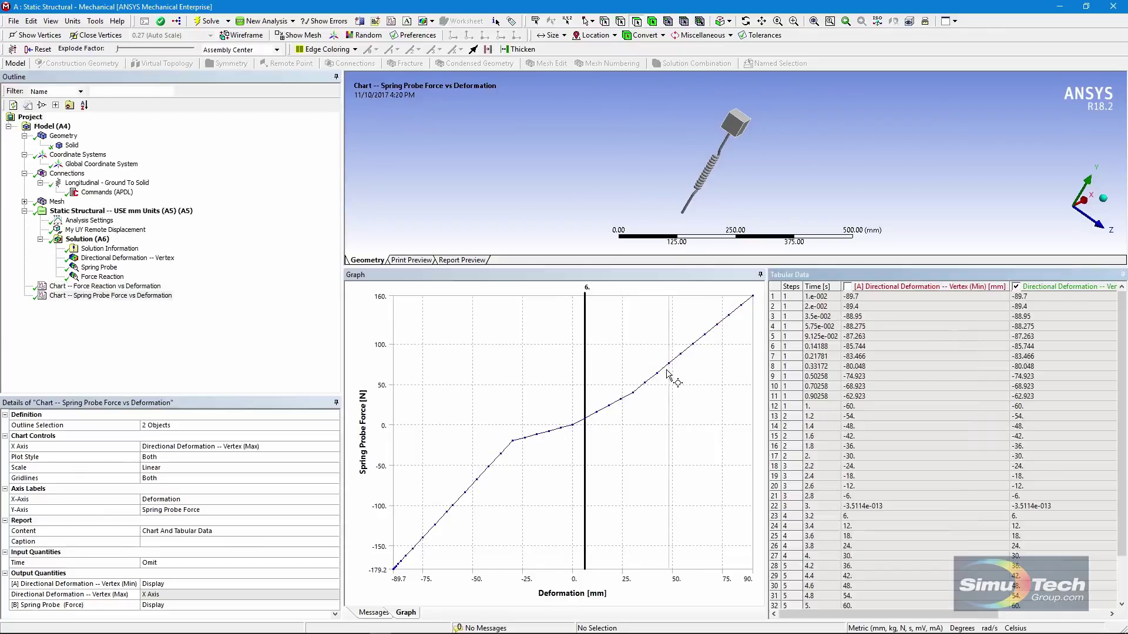
click(763, 383)
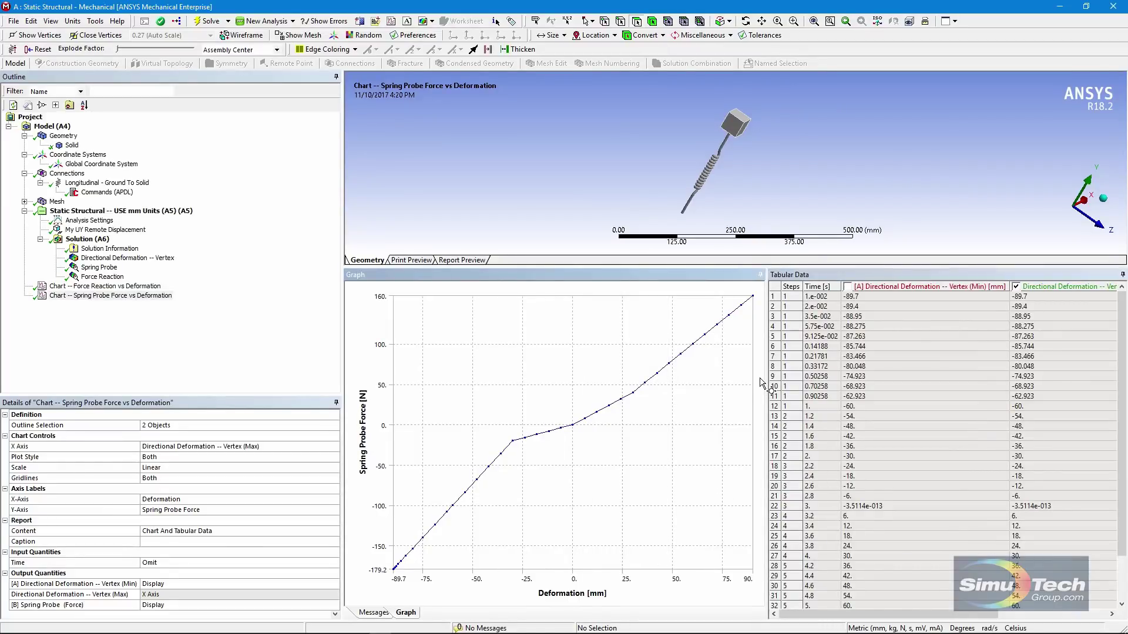
click(99, 193)
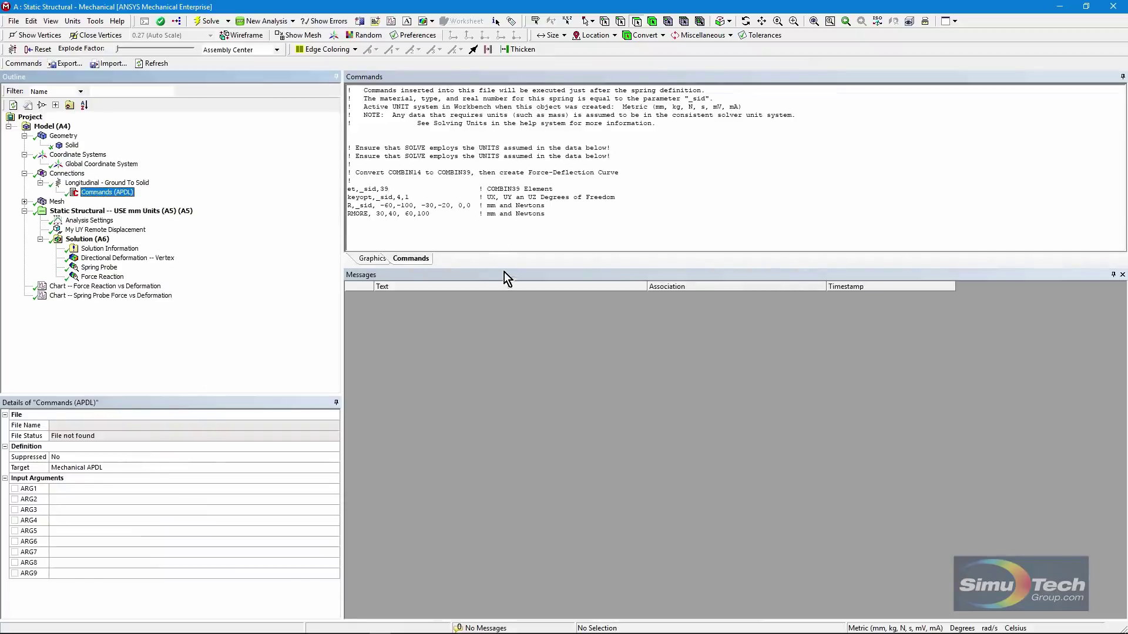
- Enlarge the Commands editor and select the R and RMORE force-deflection pairs, including the 0,0 point
drag(502, 267, 502, 442)
click(450, 307)
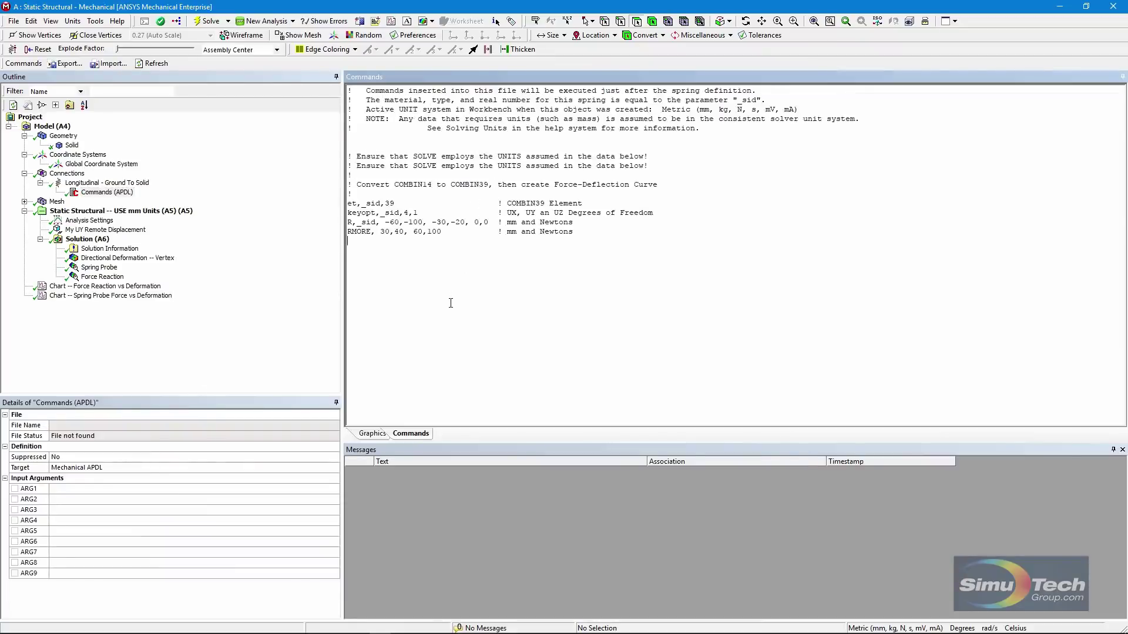
ctrl+scroll(449, 307, up, 3)
ctrl+scroll(450, 307, up, 2)
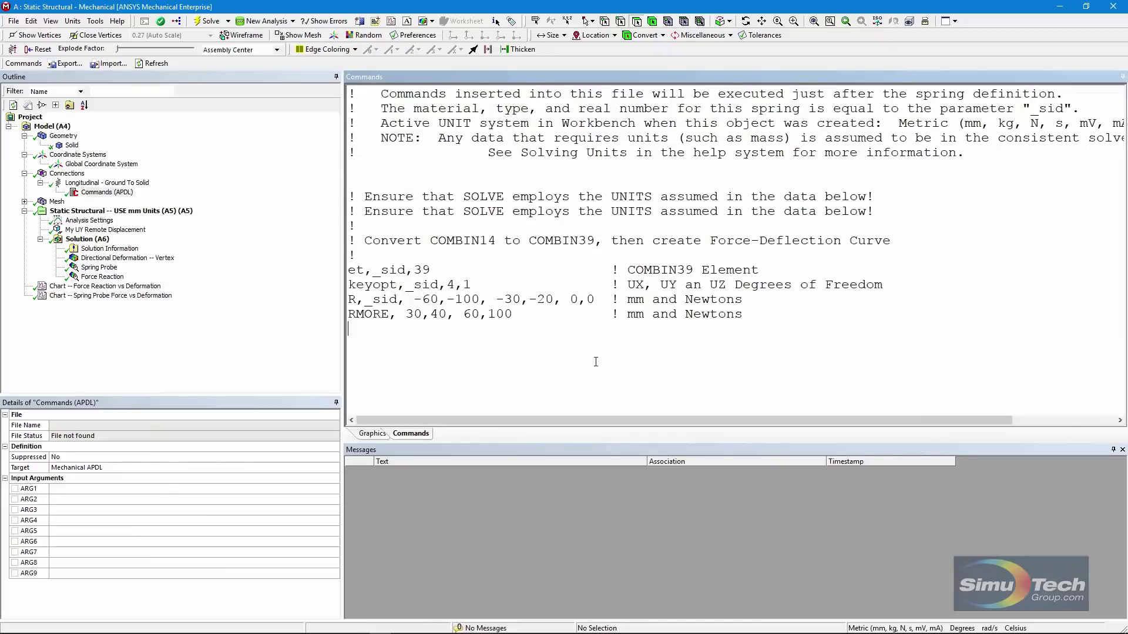
drag(412, 299, 498, 299)
drag(574, 299, 594, 299)
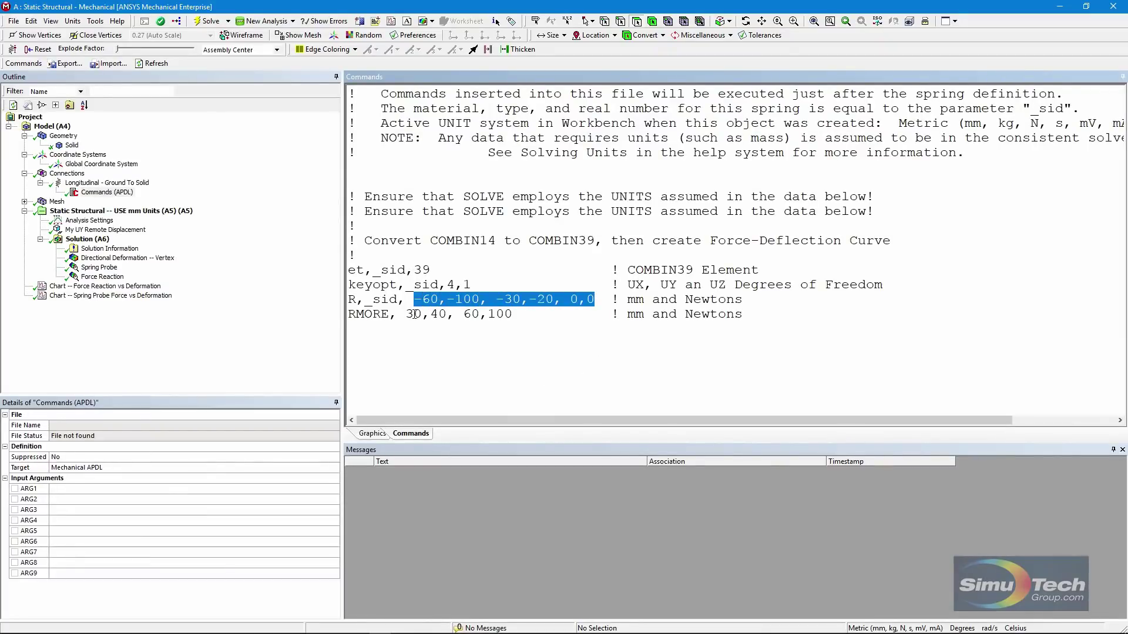
drag(408, 314, 520, 314)
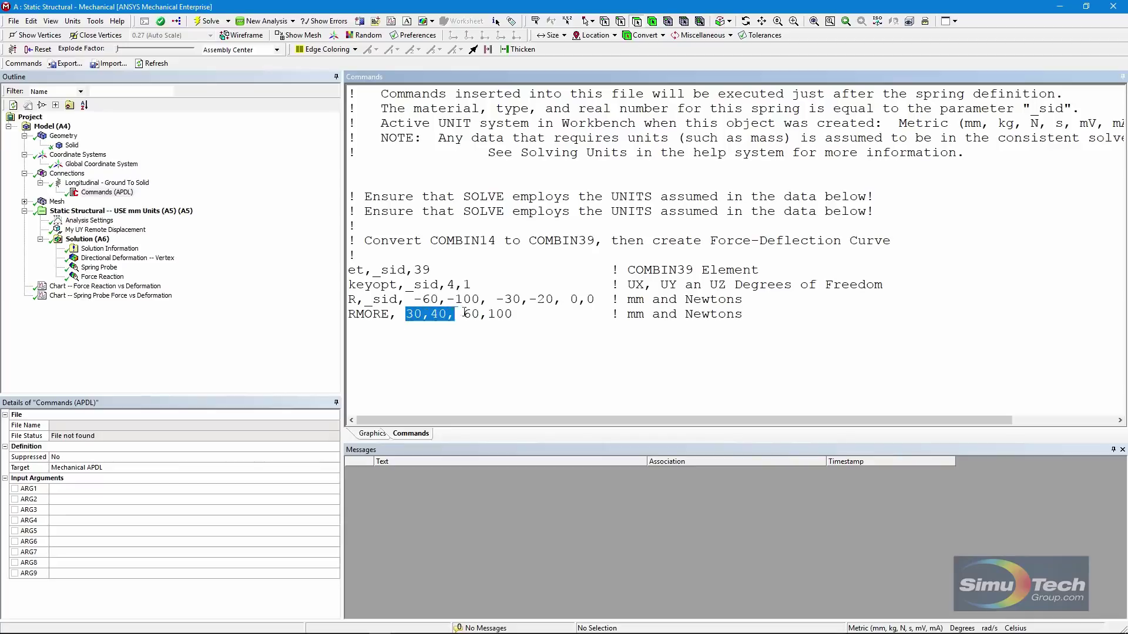
click(562, 356)
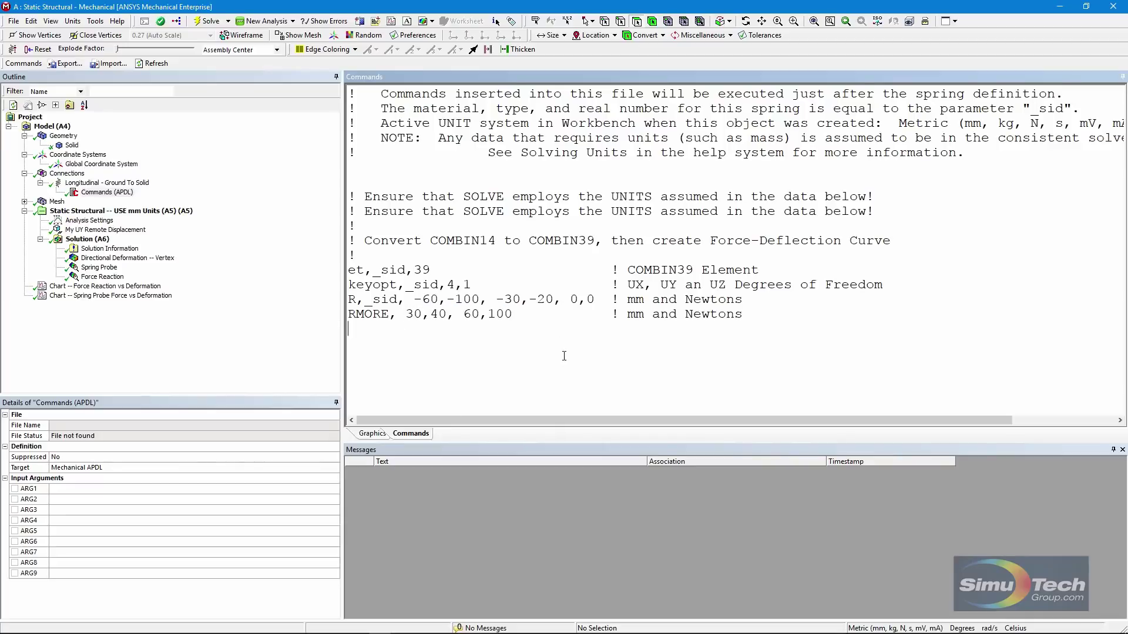